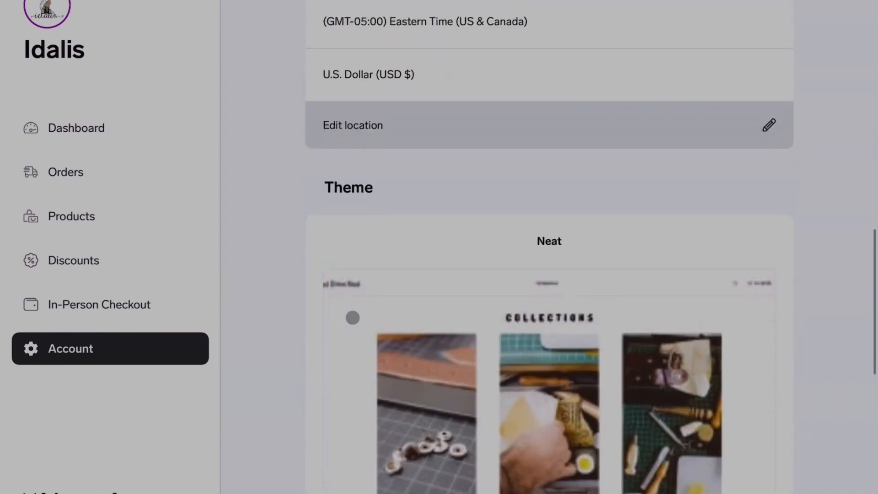
Step: Open the plan and billing details from the account settings and compare the Gold, Platinum and Diamond plans
{"action": "scroll", "coordinate": [353, 318], "scroll_direction": "up", "scroll_amount": 1}
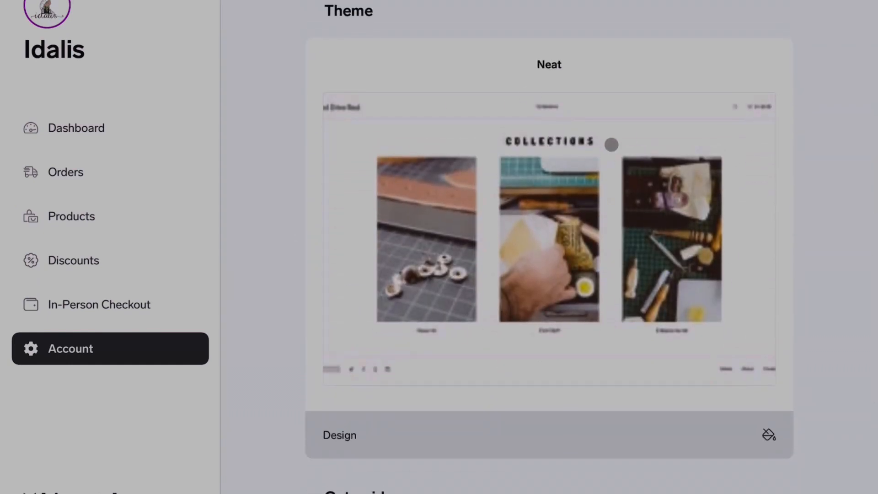
{"action": "scroll", "coordinate": [550, 247], "scroll_direction": "down", "scroll_amount": 4}
{"action": "scroll", "coordinate": [550, 247], "scroll_direction": "down", "scroll_amount": 5}
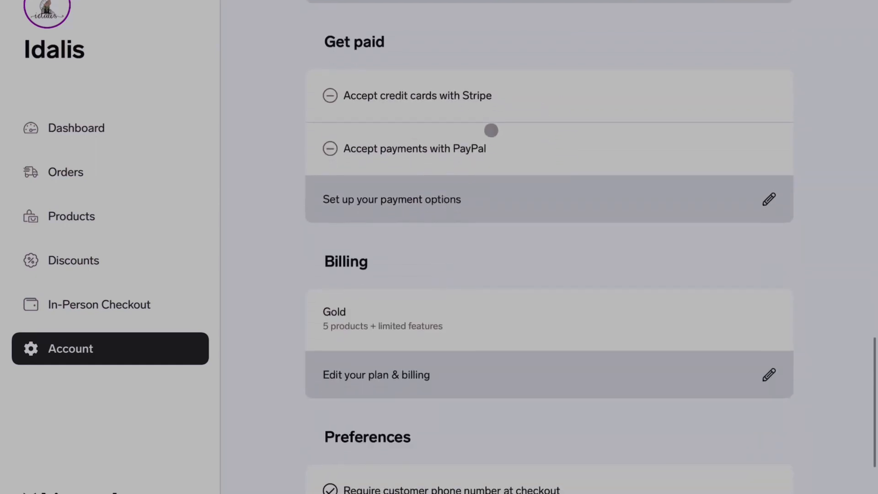
{"action": "scroll", "coordinate": [481, 291], "scroll_direction": "down", "scroll_amount": 4}
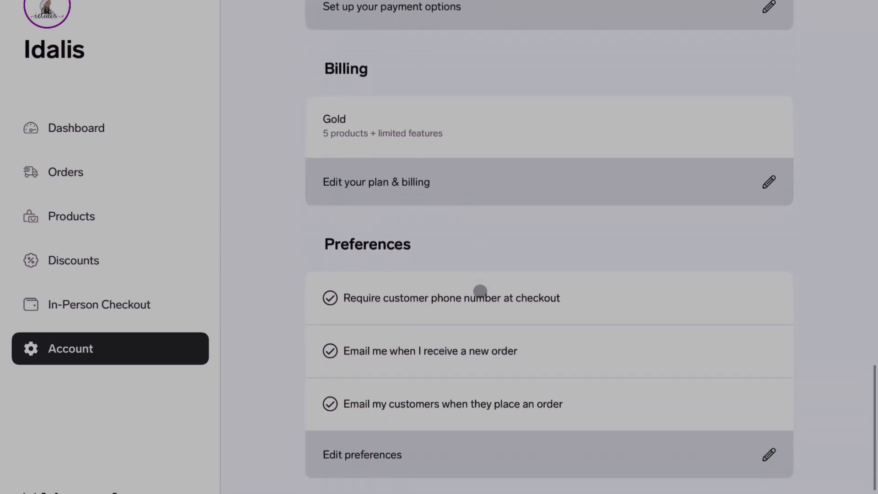
{"action": "left_click", "coordinate": [439, 182]}
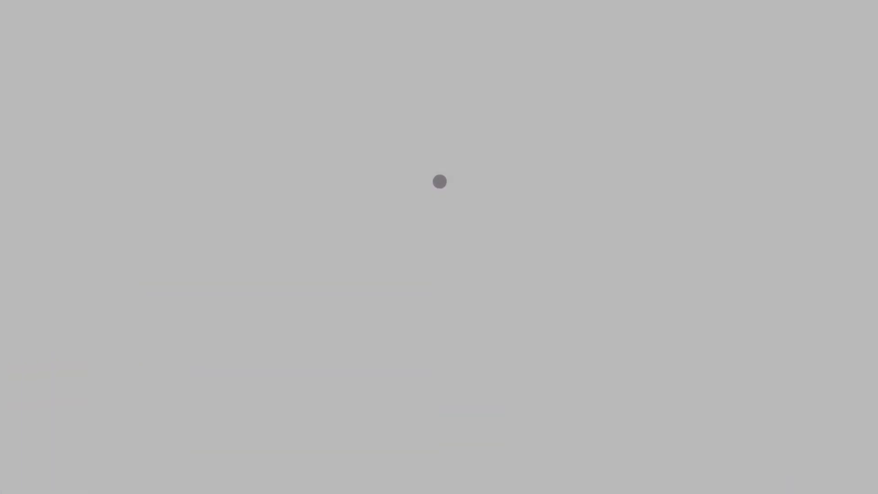
{"action": "scroll", "coordinate": [570, 265], "scroll_direction": "down", "scroll_amount": 5}
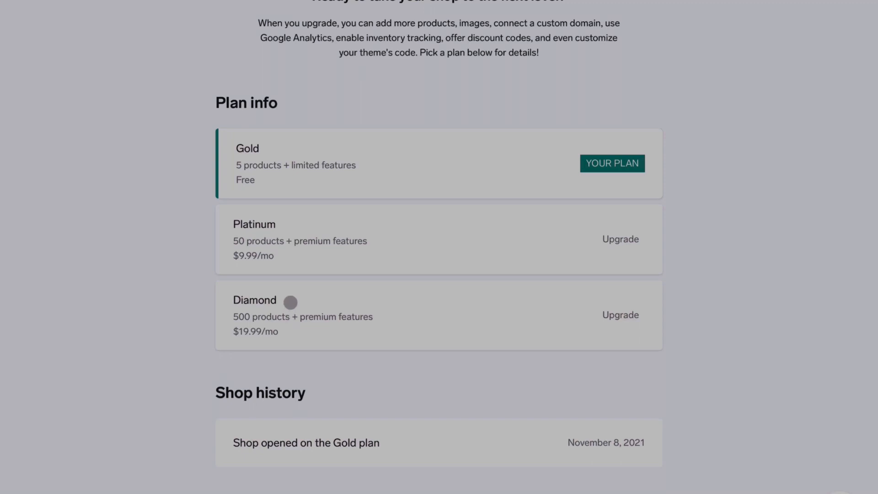
{"action": "scroll", "coordinate": [291, 302], "scroll_direction": "down", "scroll_amount": 2}
{"action": "scroll", "coordinate": [291, 303], "scroll_direction": "up", "scroll_amount": 1}
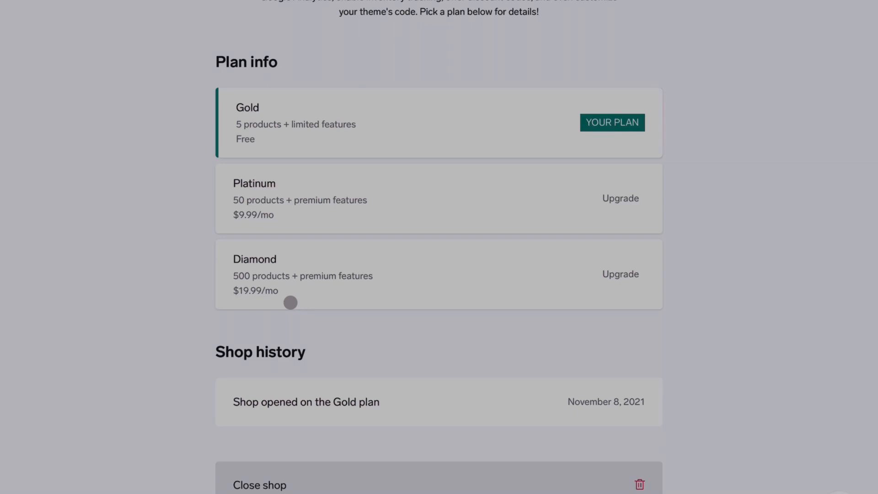
{"action": "scroll", "coordinate": [290, 302], "scroll_direction": "down", "scroll_amount": 2}
{"action": "scroll", "coordinate": [290, 301], "scroll_direction": "up", "scroll_amount": 10}
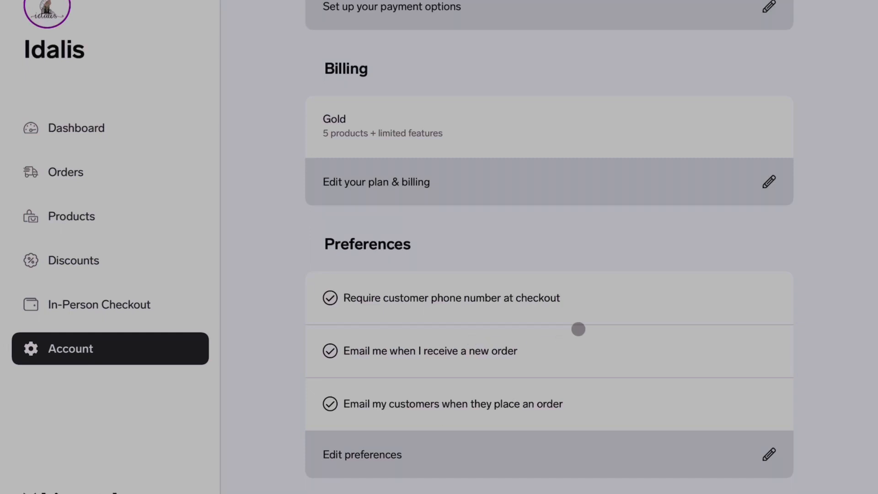
Step: View the checkout phone number and order email options in the account preferences, then close them without changes
{"action": "scroll", "coordinate": [578, 328], "scroll_direction": "down", "scroll_amount": 4}
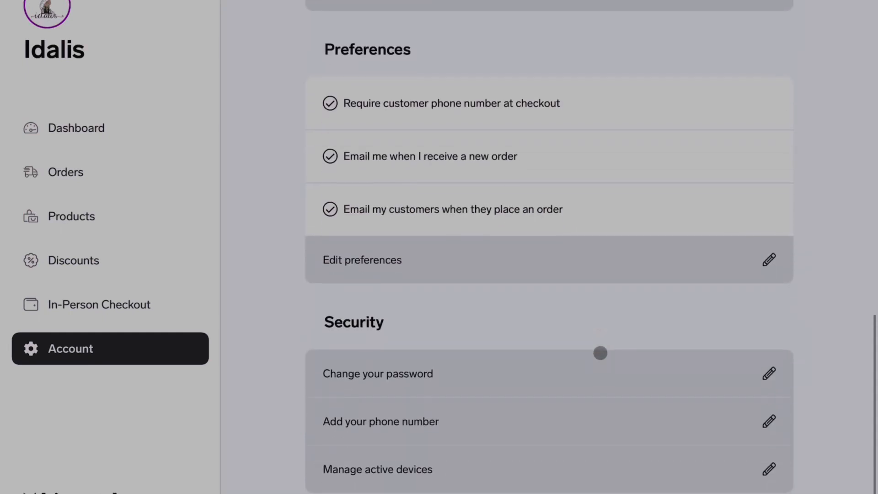
{"action": "left_click", "coordinate": [467, 245]}
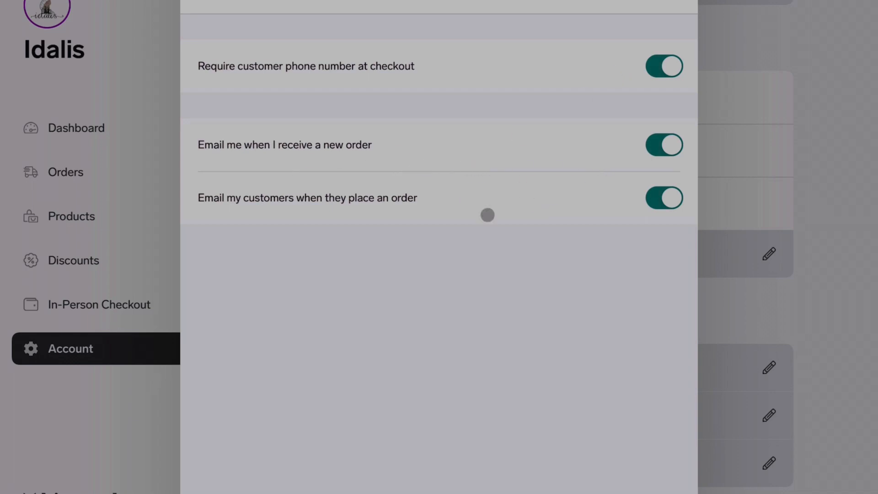
{"action": "left_click", "coordinate": [213, 3]}
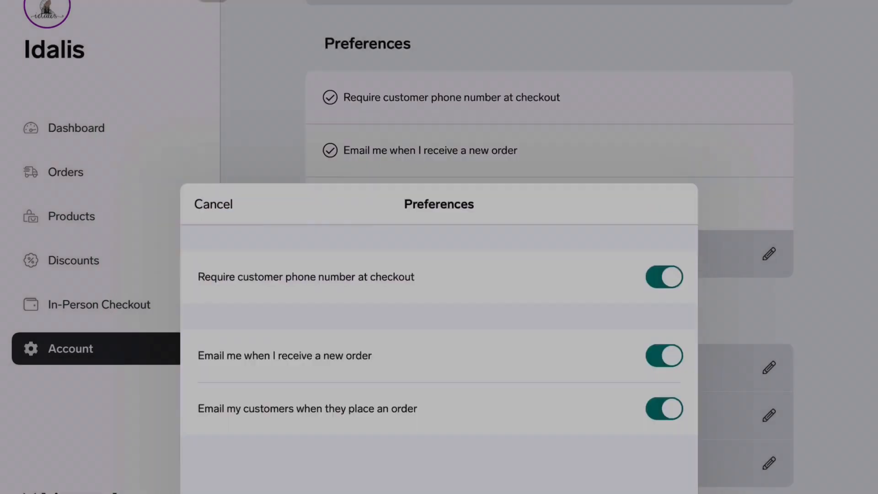
Step: Open the apps and integrations directory and look through the Marketing & Promotion Apps category
{"action": "scroll", "coordinate": [649, 384], "scroll_direction": "down", "scroll_amount": 4}
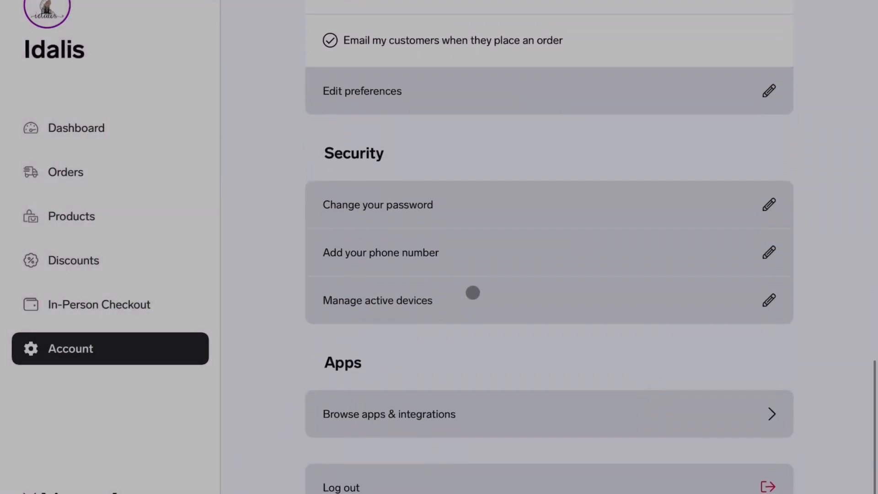
{"action": "left_click", "coordinate": [455, 415]}
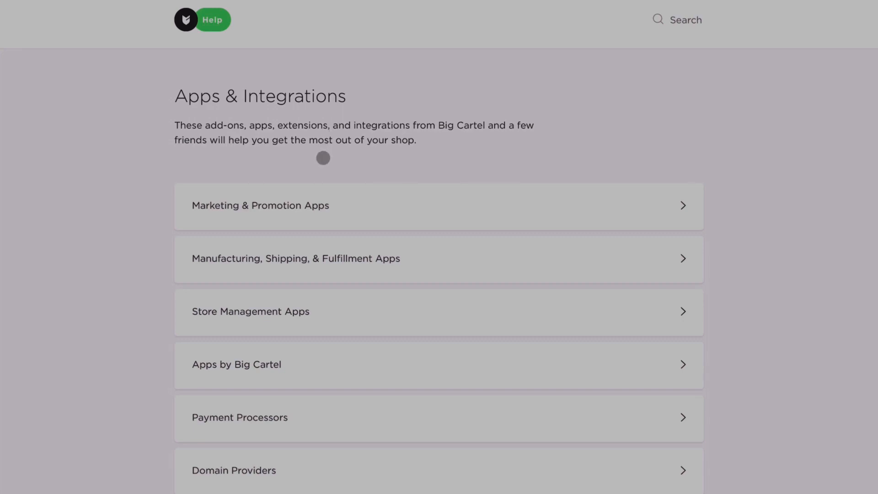
{"action": "left_click", "coordinate": [314, 200]}
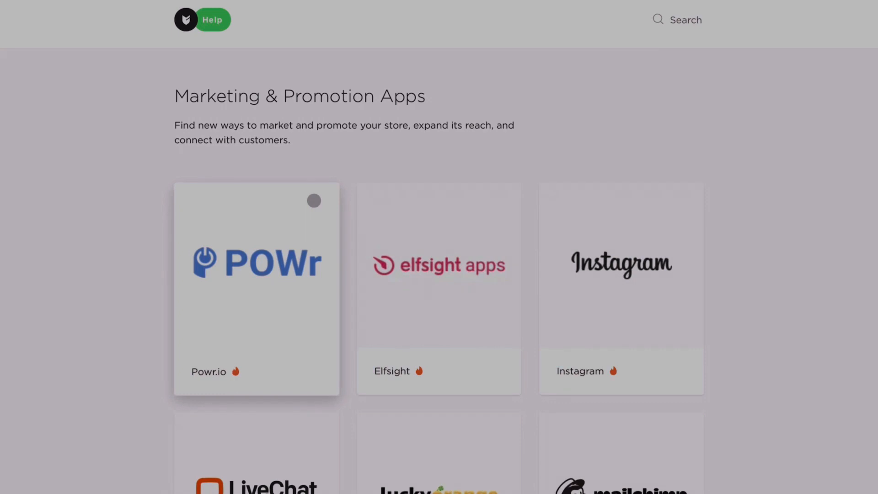
{"action": "scroll", "coordinate": [314, 200], "scroll_direction": "down", "scroll_amount": 7}
{"action": "scroll", "coordinate": [313, 186], "scroll_direction": "up", "scroll_amount": 5}
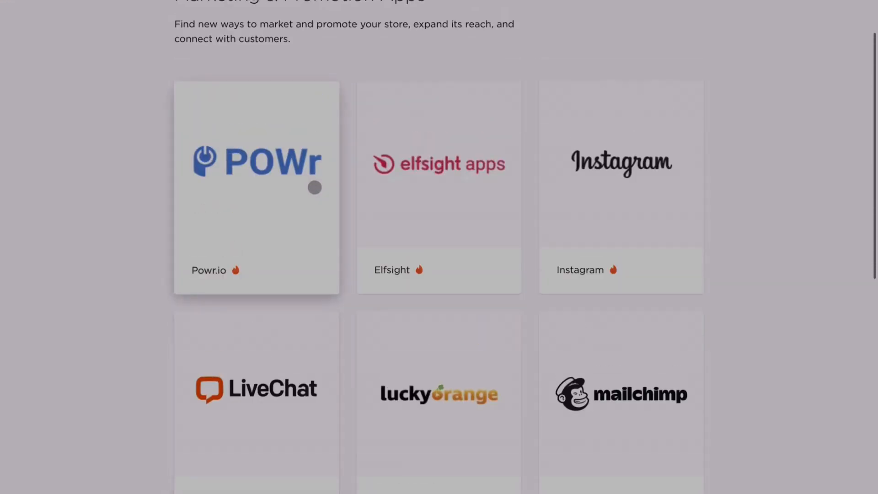
{"action": "scroll", "coordinate": [621, 157], "scroll_direction": "down", "scroll_amount": 4}
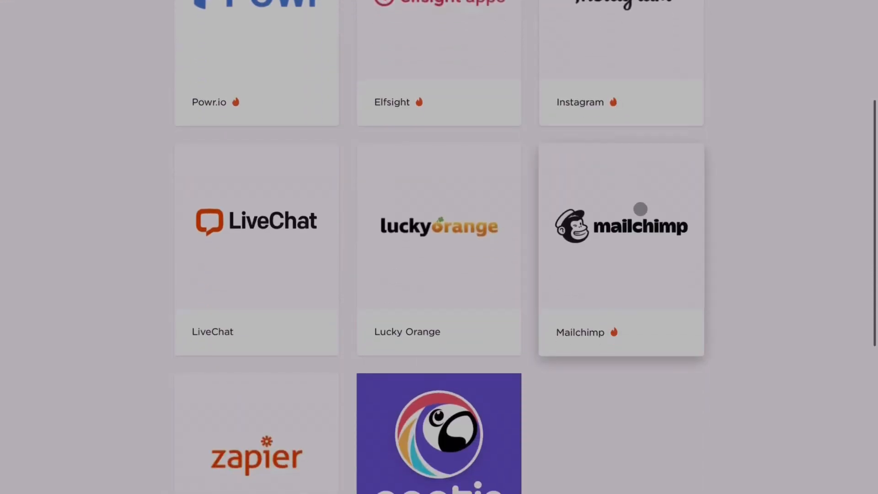
{"action": "scroll", "coordinate": [649, 255], "scroll_direction": "down", "scroll_amount": 3}
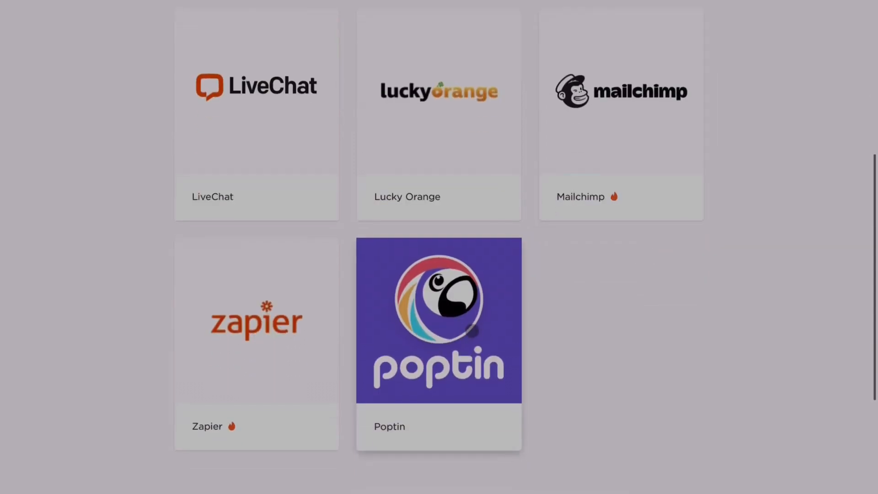
{"action": "scroll", "coordinate": [648, 254], "scroll_direction": "up", "scroll_amount": 4}
{"action": "scroll", "coordinate": [486, 352], "scroll_direction": "up", "scroll_amount": 5}
{"action": "left_click", "coordinate": [91, 1]}
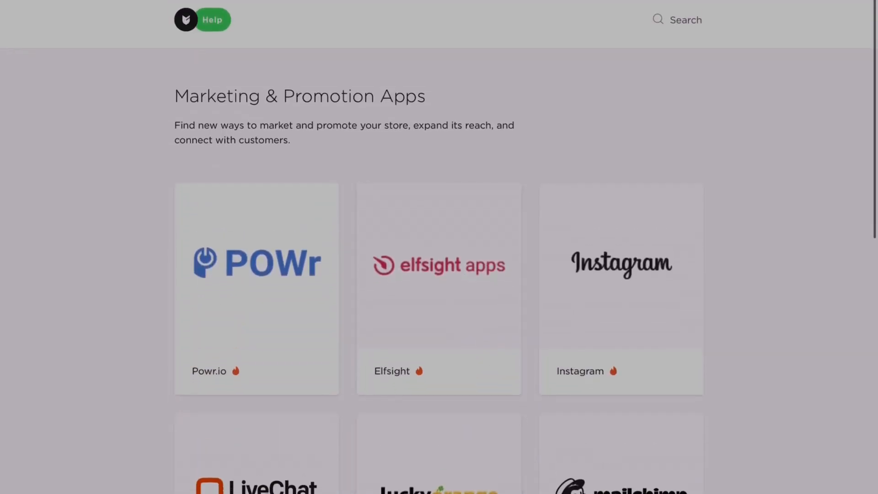
Step: Look through the Manufacturing, Shipping, & Fulfillment Apps category and return to the integrations overview
{"action": "left_click", "coordinate": [320, 261]}
{"action": "scroll", "coordinate": [319, 261], "scroll_direction": "down", "scroll_amount": 2}
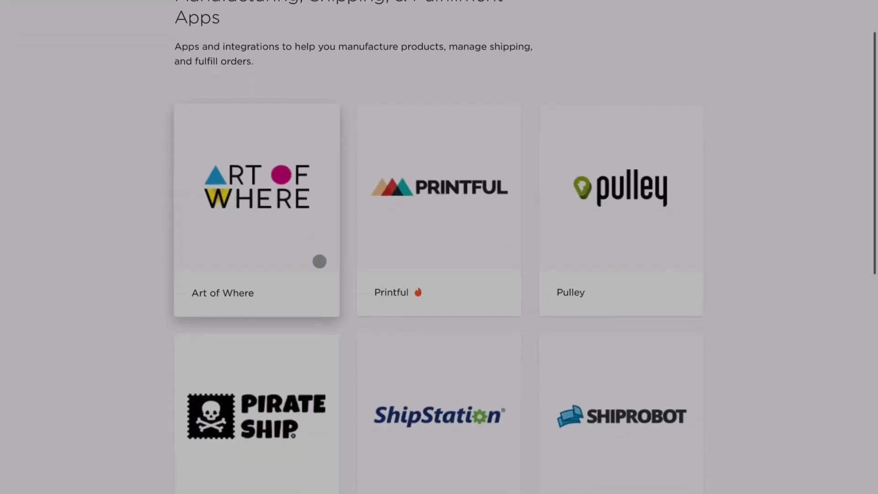
{"action": "scroll", "coordinate": [650, 236], "scroll_direction": "down", "scroll_amount": 1}
{"action": "scroll", "coordinate": [649, 236], "scroll_direction": "down", "scroll_amount": 5}
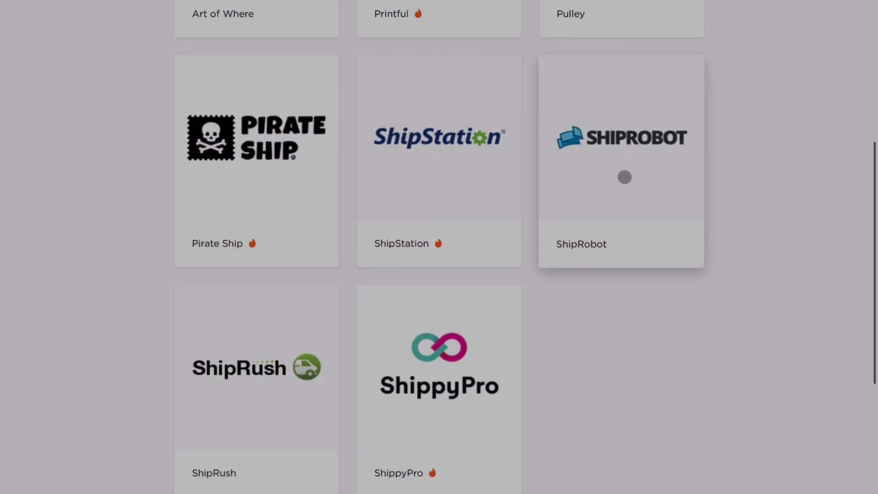
{"action": "scroll", "coordinate": [625, 177], "scroll_direction": "up", "scroll_amount": 8}
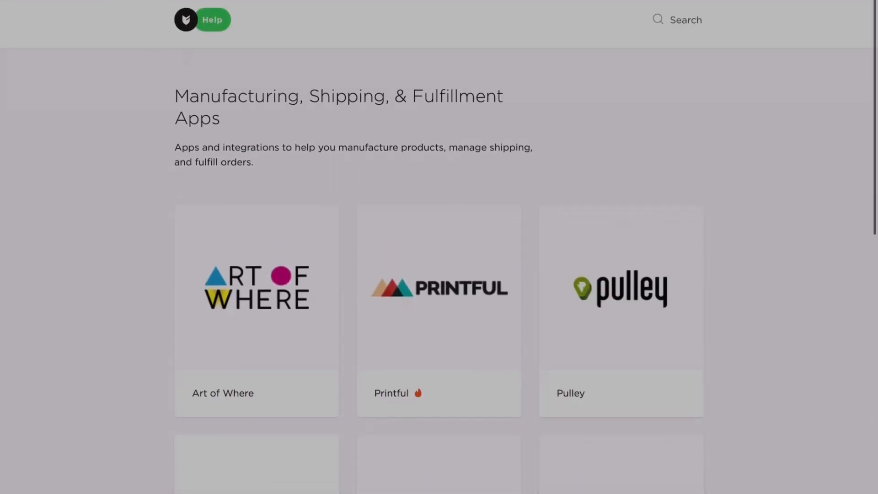
{"action": "key", "text": "alt+Left"}
Step: Look through the Payment Processors available for shop orders and return to the integrations overview
{"action": "left_click", "coordinate": [282, 414]}
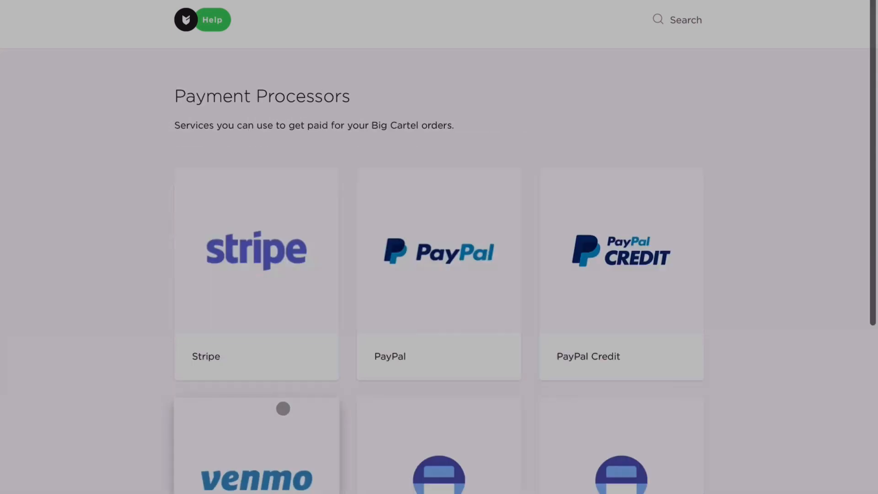
{"action": "scroll", "coordinate": [283, 408], "scroll_direction": "down", "scroll_amount": 8}
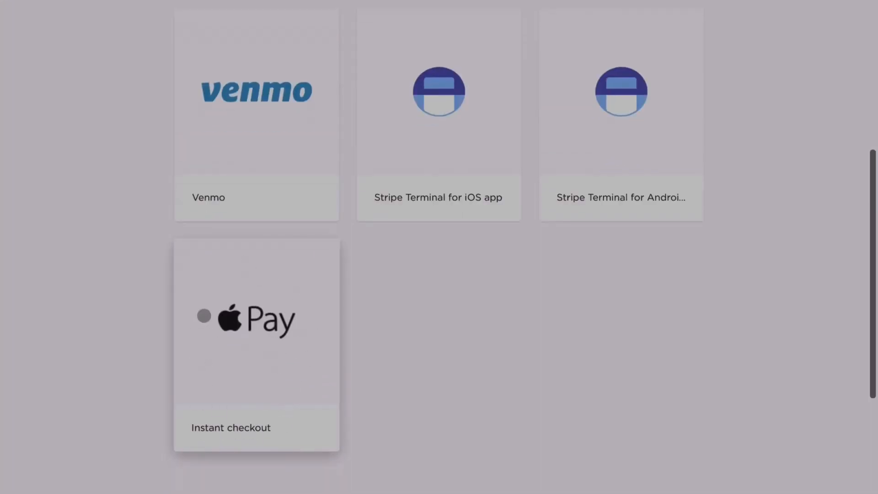
{"action": "scroll", "coordinate": [204, 315], "scroll_direction": "up", "scroll_amount": 2}
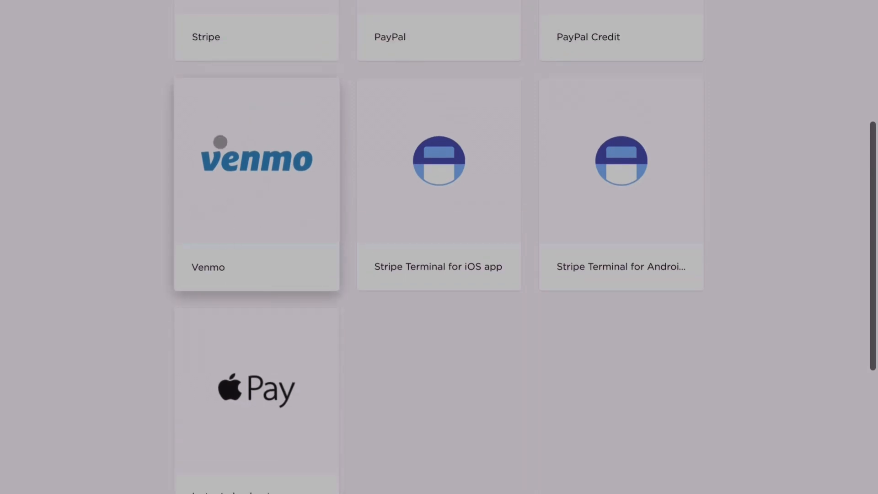
{"action": "scroll", "coordinate": [241, 128], "scroll_direction": "up", "scroll_amount": 5}
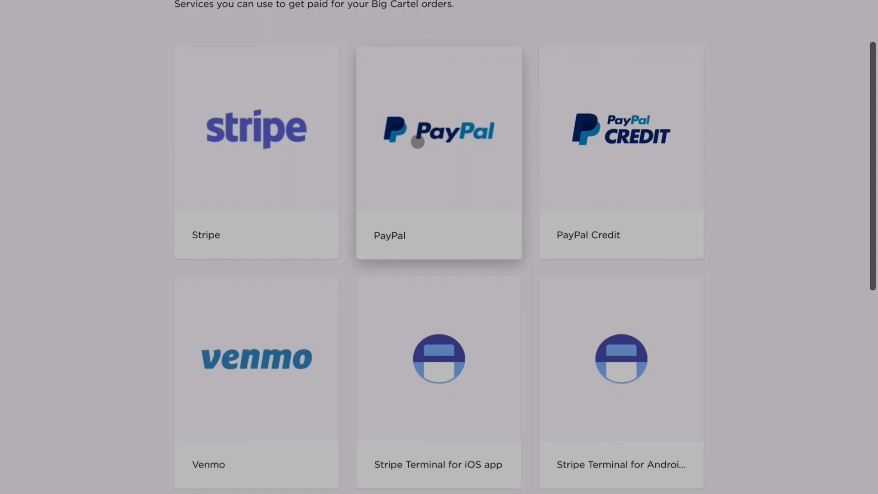
{"action": "scroll", "coordinate": [270, 54], "scroll_direction": "up", "scroll_amount": 3}
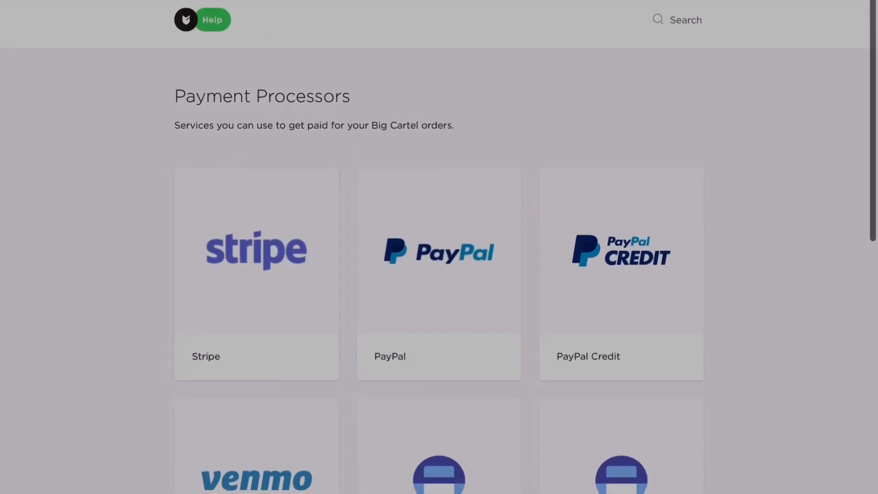
{"action": "key", "text": "alt+Left"}
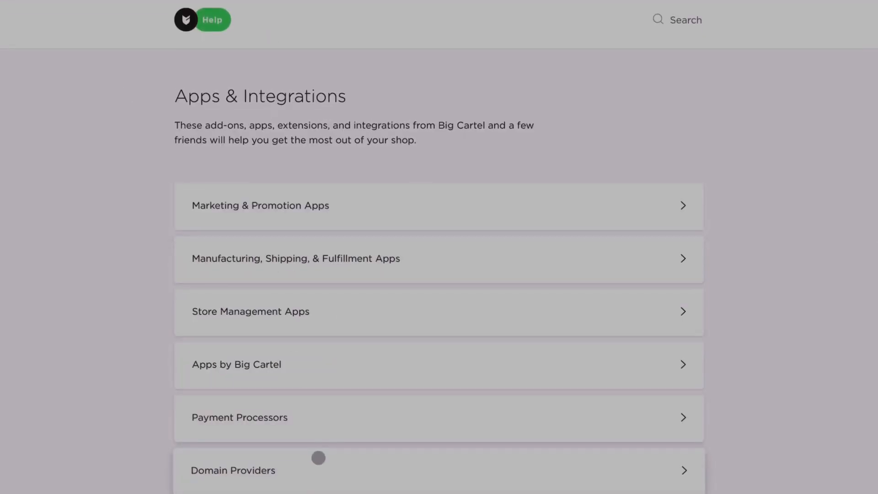
Step: Look through the Domain Providers list, then return to the shop's account settings
{"action": "left_click", "coordinate": [319, 459]}
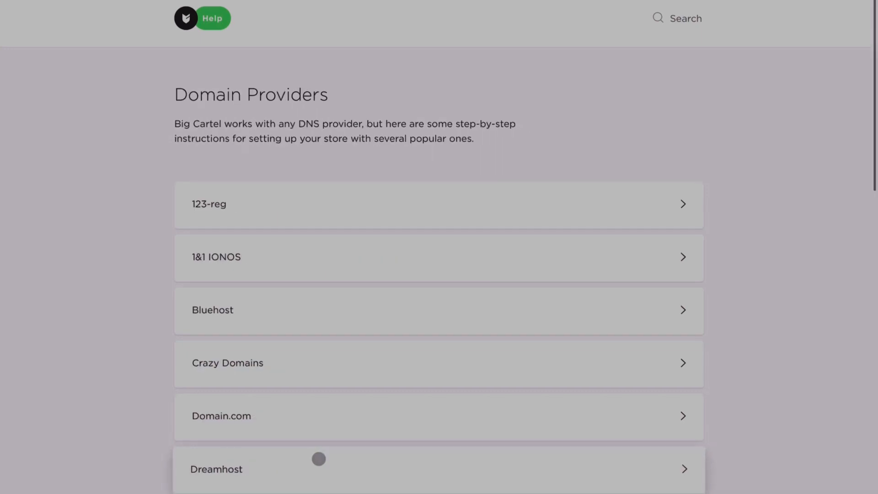
{"action": "scroll", "coordinate": [319, 459], "scroll_direction": "down", "scroll_amount": 2}
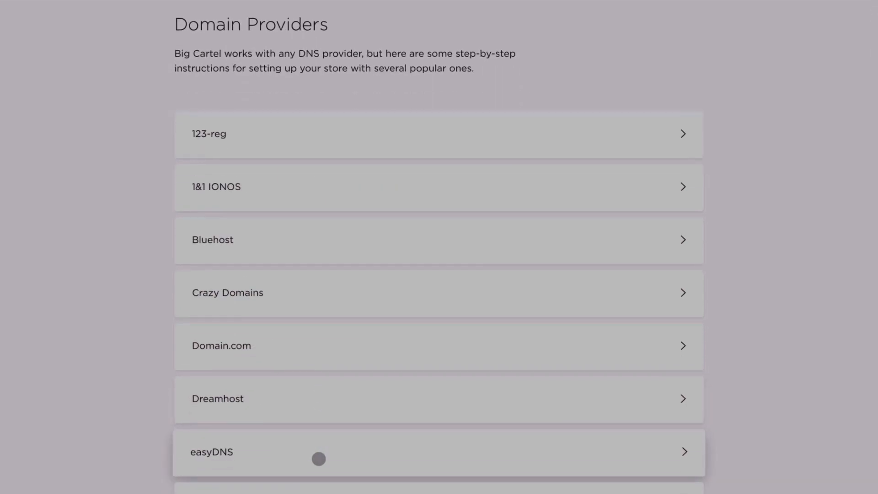
{"action": "scroll", "coordinate": [246, 208], "scroll_direction": "down", "scroll_amount": 15}
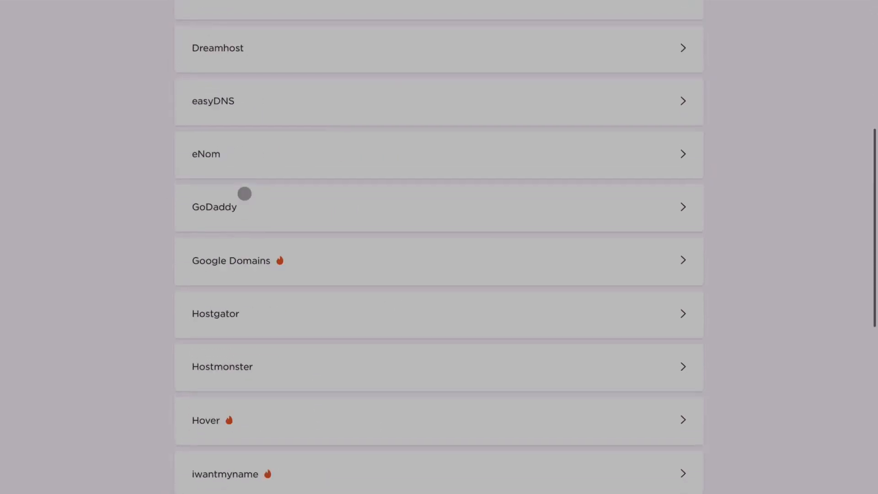
{"action": "scroll", "coordinate": [245, 194], "scroll_direction": "up", "scroll_amount": 10}
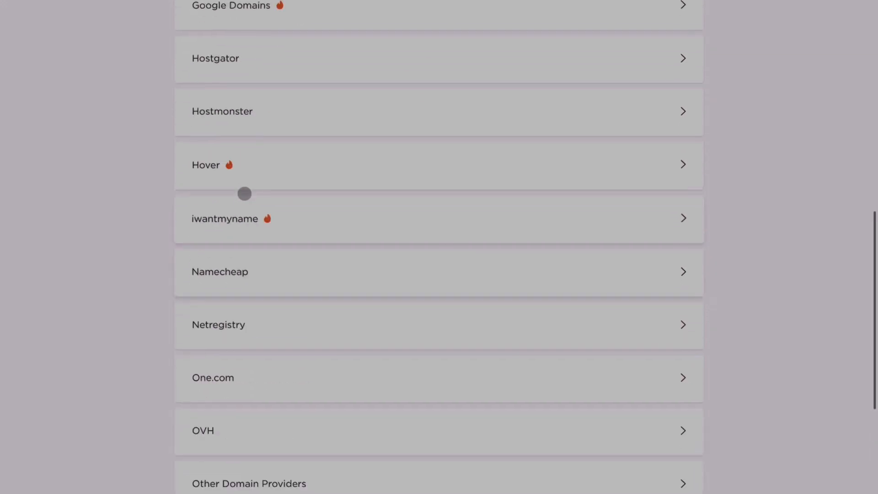
{"action": "scroll", "coordinate": [245, 194], "scroll_direction": "up", "scroll_amount": 8}
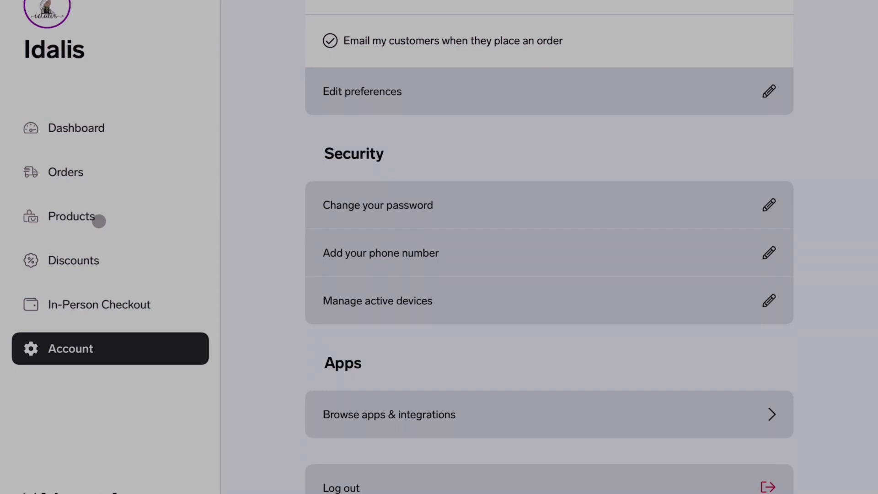
Step: Start a new product named "Thankful Blessed Mess Tee" with a default price of 16.99
{"action": "left_click", "coordinate": [97, 218]}
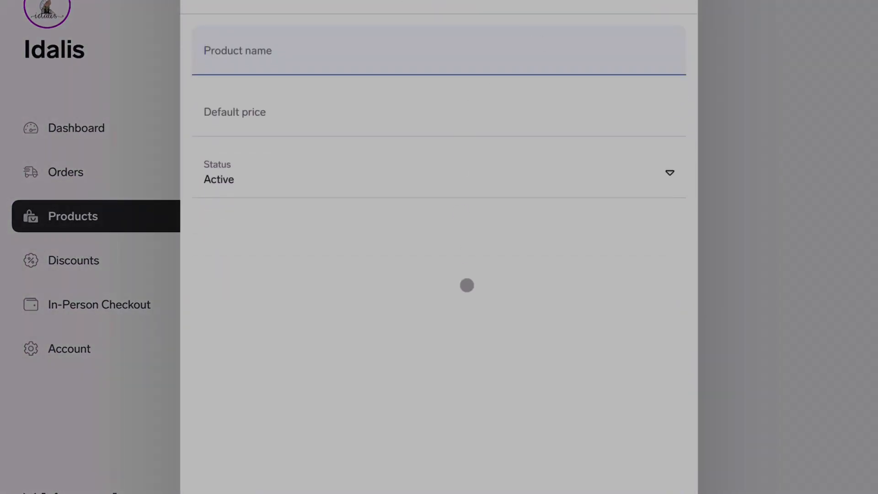
{"action": "type", "text": "Thankful Blessed Mess Tee"}
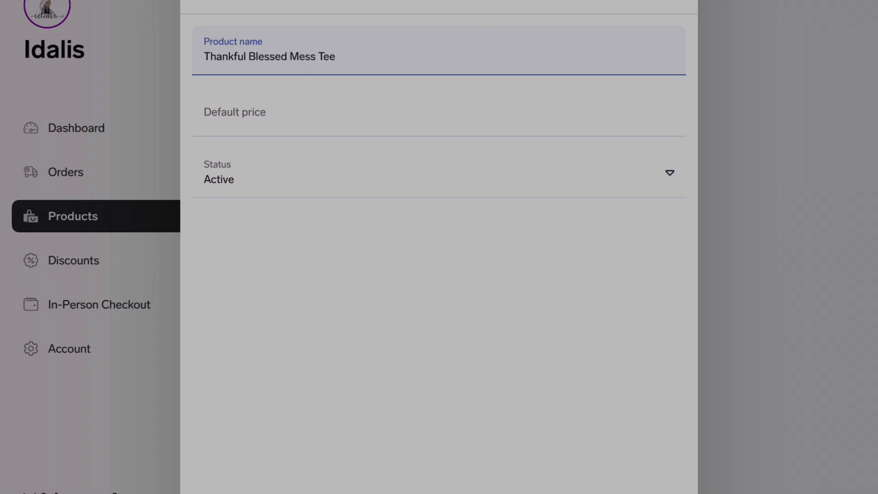
{"action": "key", "text": "Tab"}
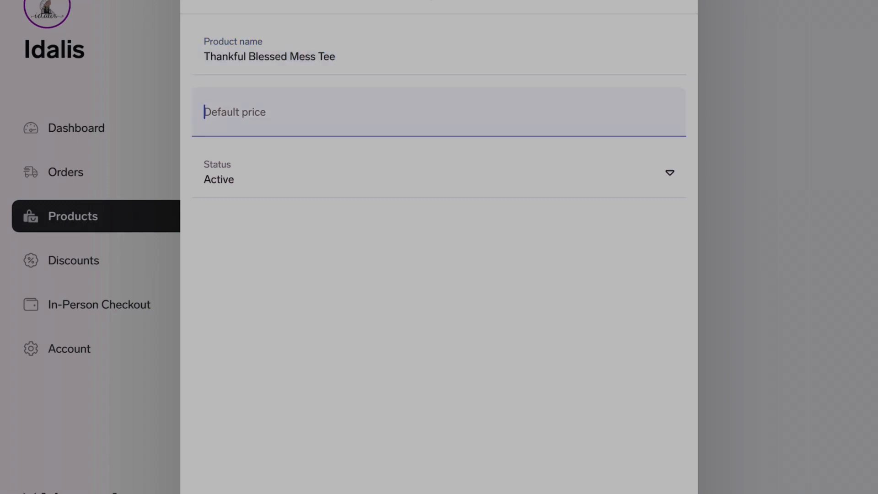
{"action": "type", "text": "16.99"}
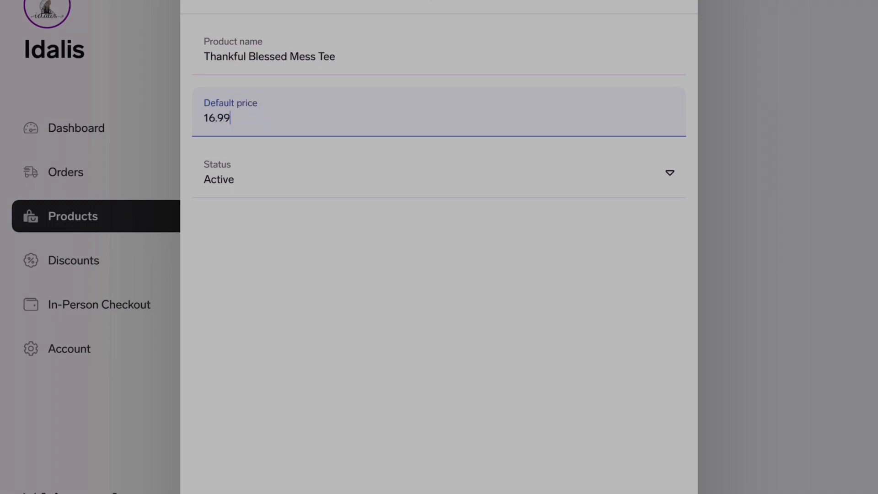
Step: Save the new product with its status kept as Active and add the photo of the woman wearing the blue tee
{"action": "left_click", "coordinate": [468, 191]}
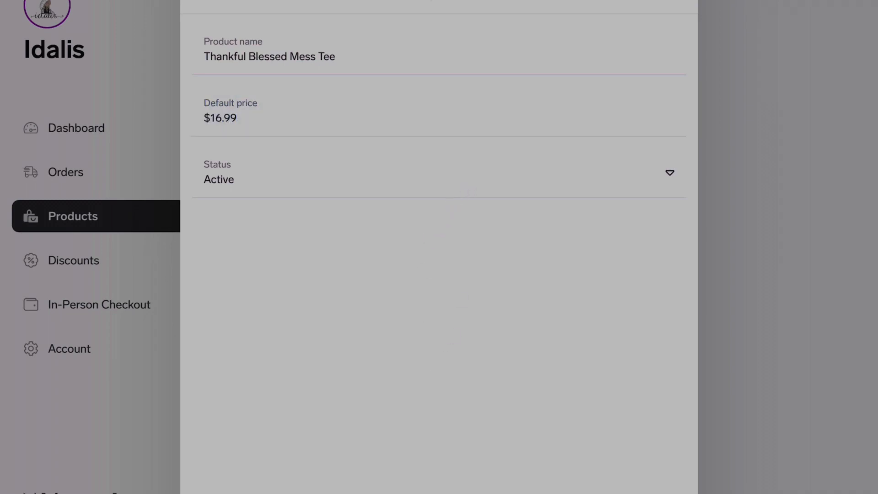
{"action": "left_click", "coordinate": [415, 172]}
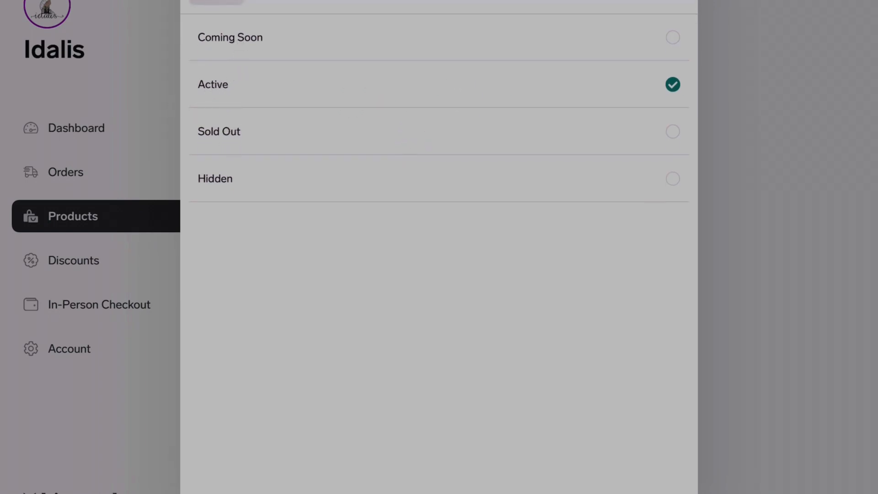
{"action": "left_click", "coordinate": [214, 2]}
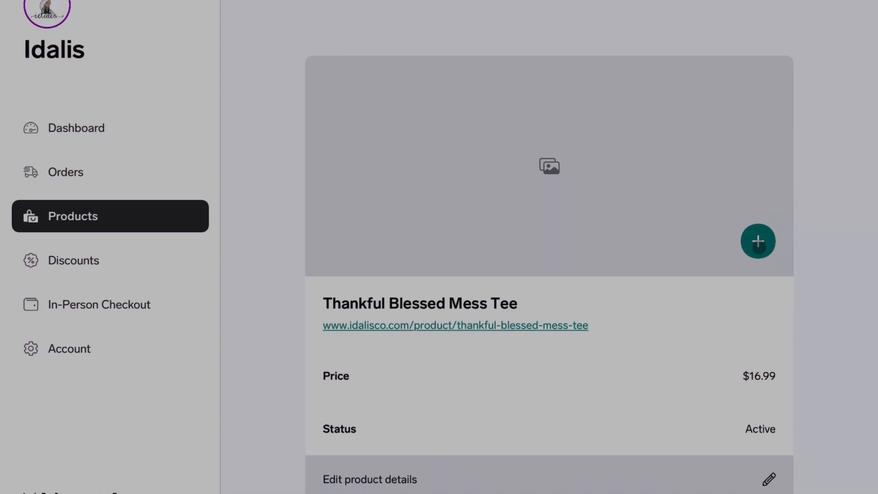
{"action": "left_click", "coordinate": [758, 241]}
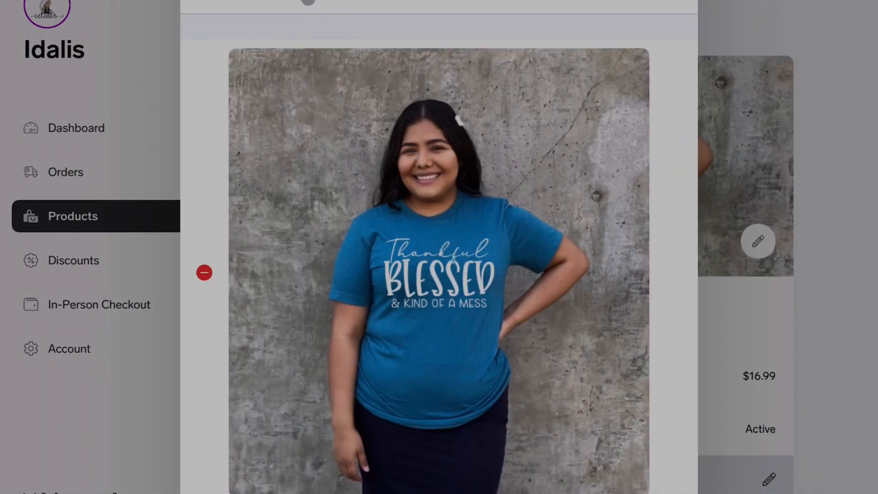
{"action": "left_click", "coordinate": [210, 2]}
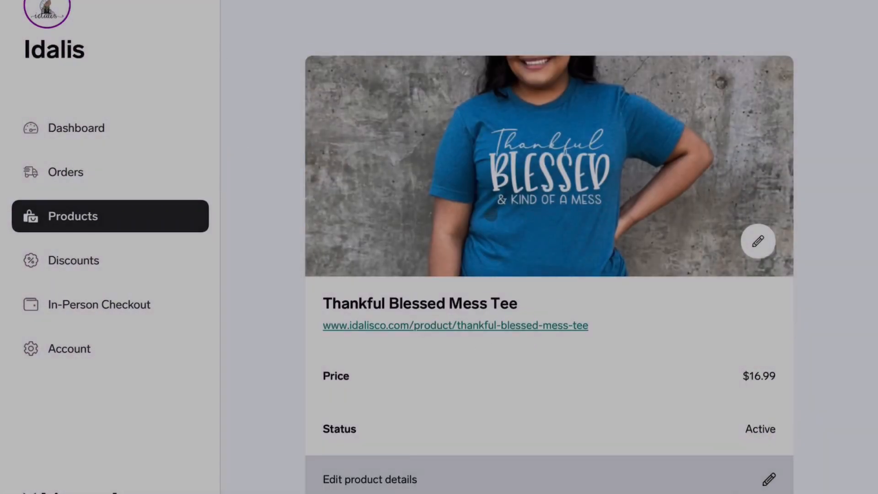
Step: Copy the whole "Teal thankful blessed mess" note from the Notes app and paste it as the product description
{"action": "scroll", "coordinate": [555, 153], "scroll_direction": "down", "scroll_amount": 9}
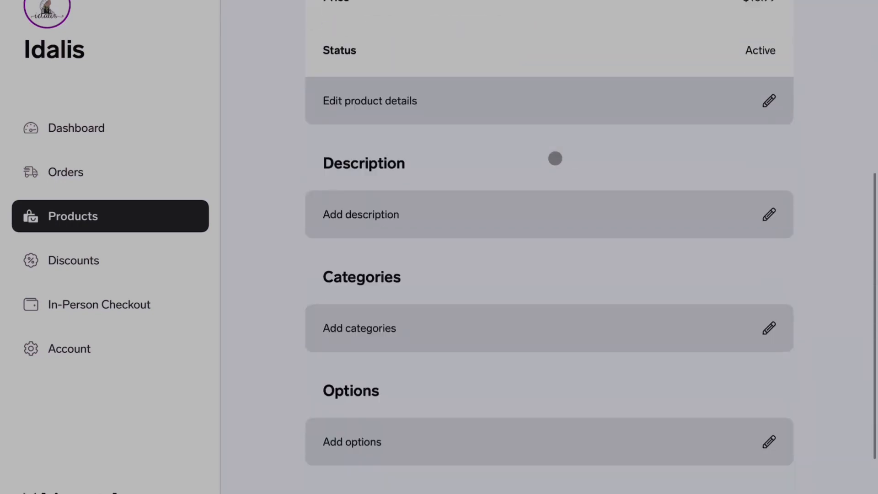
{"action": "left_click", "coordinate": [466, 193]}
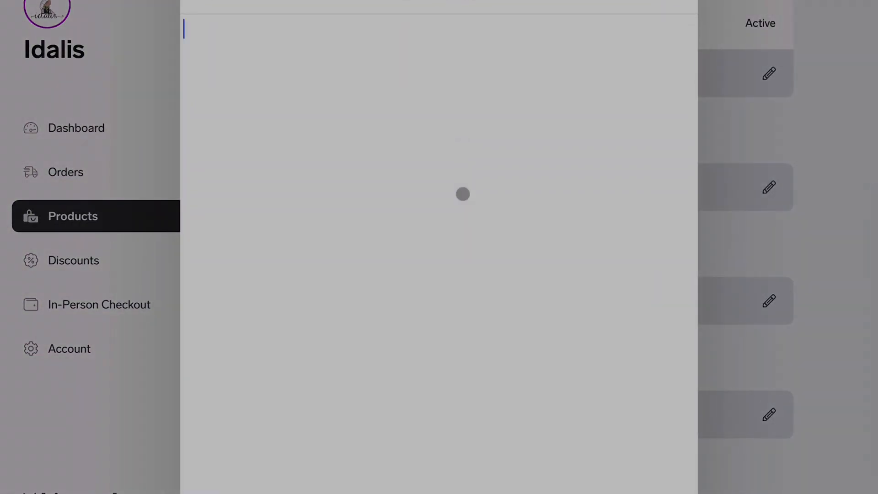
{"action": "left_click_drag", "start_coordinate": [440, 492], "coordinate": [440, 366]}
{"action": "left_click", "coordinate": [396, 108]}
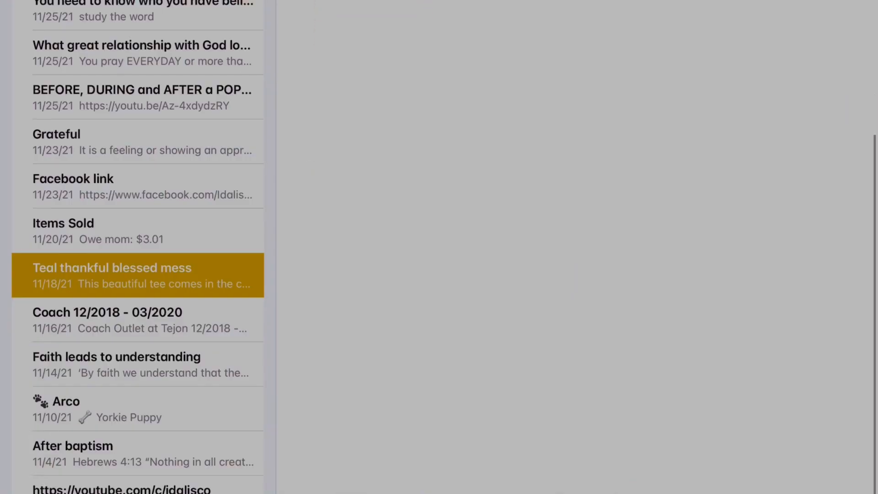
{"action": "key", "text": "super+a"}
{"action": "left_click_drag", "start_coordinate": [439, 492], "coordinate": [439, 366]}
{"action": "left_click", "coordinate": [711, 338]}
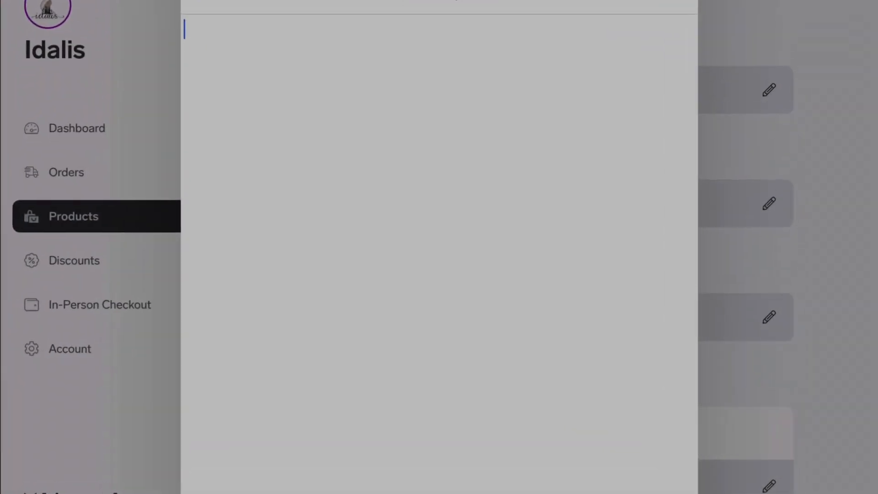
{"action": "key", "text": "super+v"}
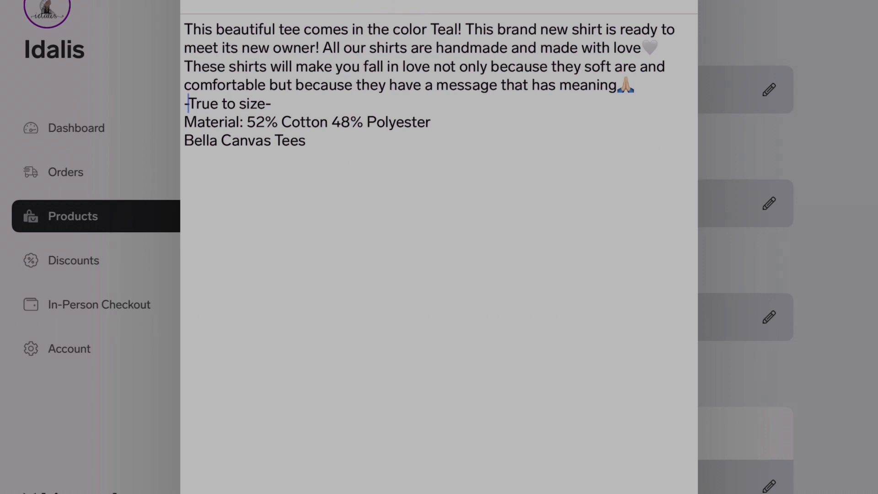
Step: Separate the description's closing lines with blank lines and add "READY TO SHIP" above "-True to size-"
{"action": "key", "text": "Return"}
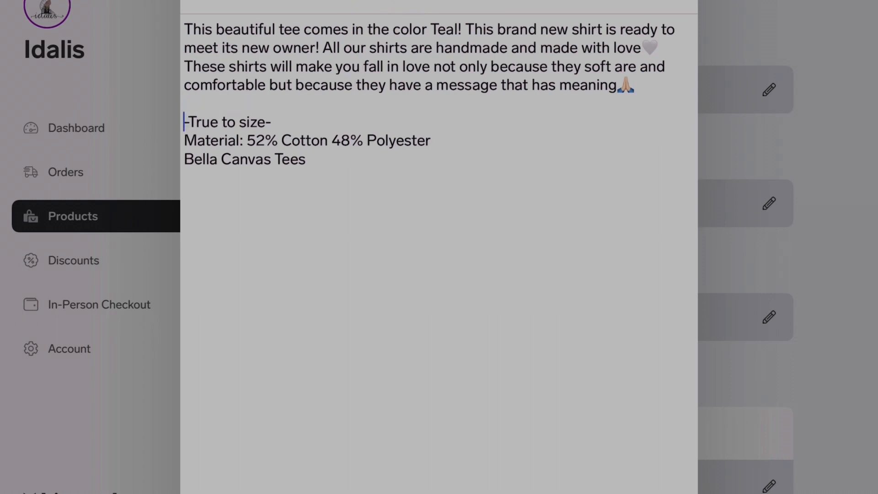
{"action": "key", "text": "Return"}
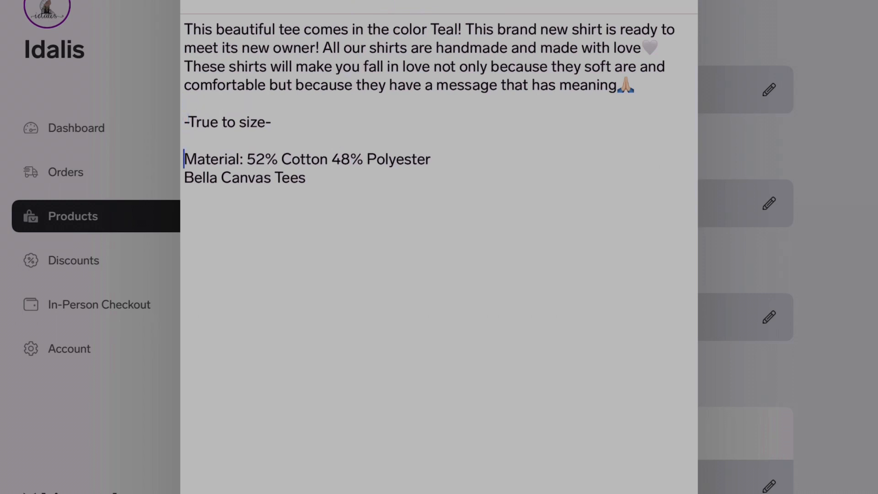
{"action": "key", "text": "Return"}
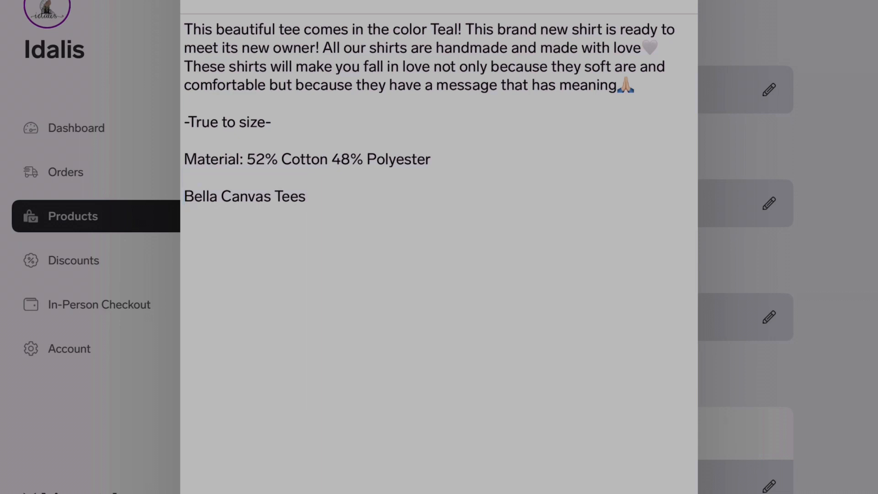
{"action": "key", "text": "Return"}
{"action": "key", "text": "Return"}
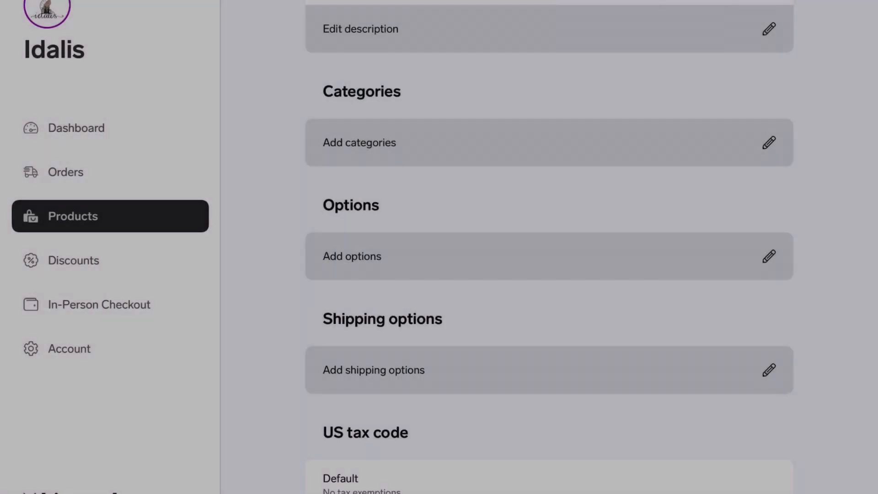
Step: Create a category named "Women Tees" and assign it to the product
{"action": "scroll", "coordinate": [549, 247], "scroll_direction": "up", "scroll_amount": 4}
{"action": "scroll", "coordinate": [549, 247], "scroll_direction": "down", "scroll_amount": 5}
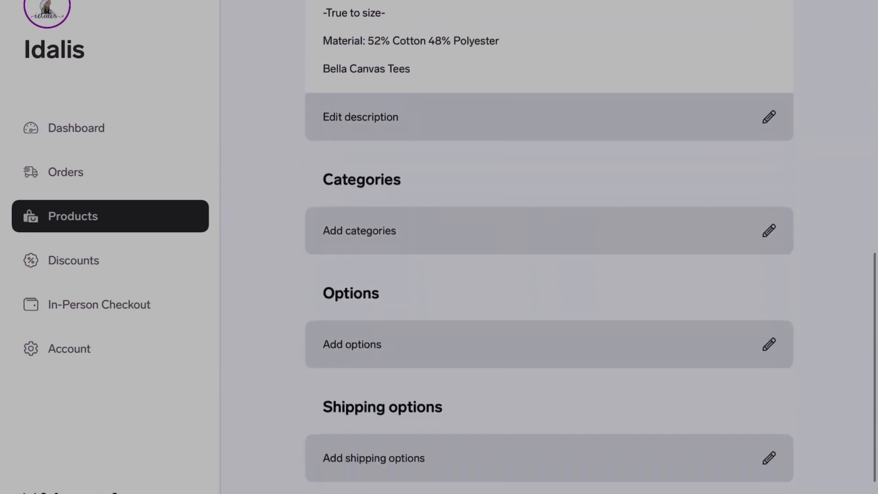
{"action": "scroll", "coordinate": [549, 247], "scroll_direction": "up", "scroll_amount": 3}
{"action": "scroll", "coordinate": [549, 247], "scroll_direction": "down", "scroll_amount": 5}
{"action": "scroll", "coordinate": [549, 247], "scroll_direction": "up", "scroll_amount": 4}
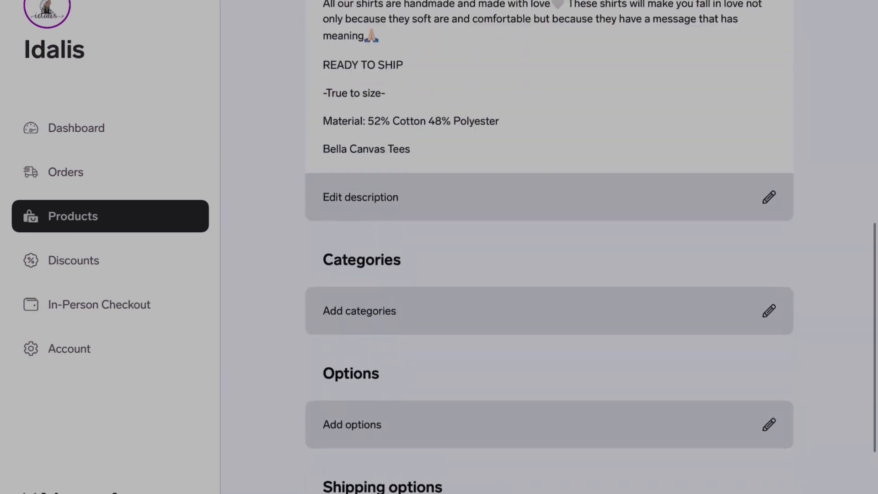
{"action": "scroll", "coordinate": [549, 247], "scroll_direction": "down", "scroll_amount": 5}
{"action": "left_click", "coordinate": [548, 96]}
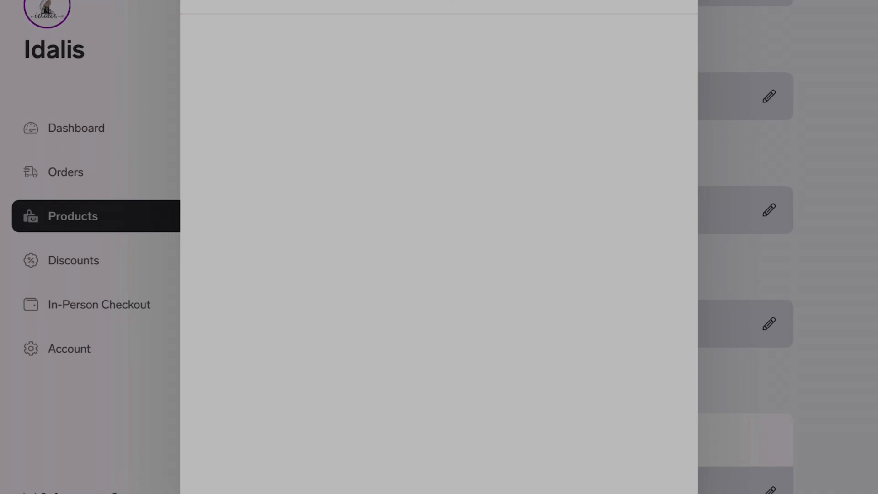
{"action": "left_click", "coordinate": [676, 1]}
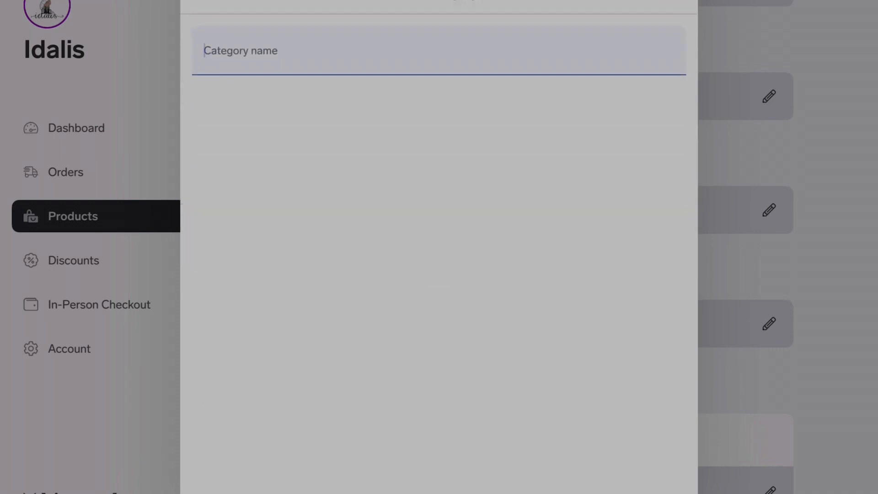
{"action": "type", "text": "Women Tees"}
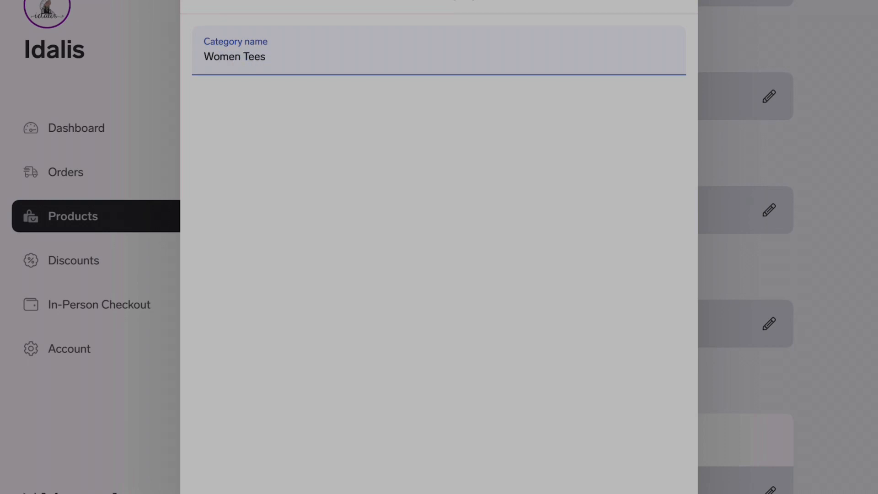
{"action": "key", "text": "Return"}
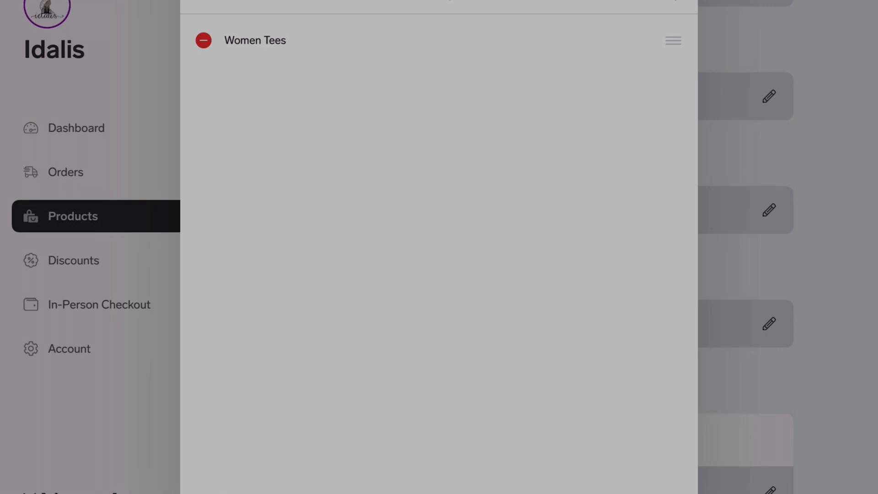
{"action": "left_click", "coordinate": [676, 40]}
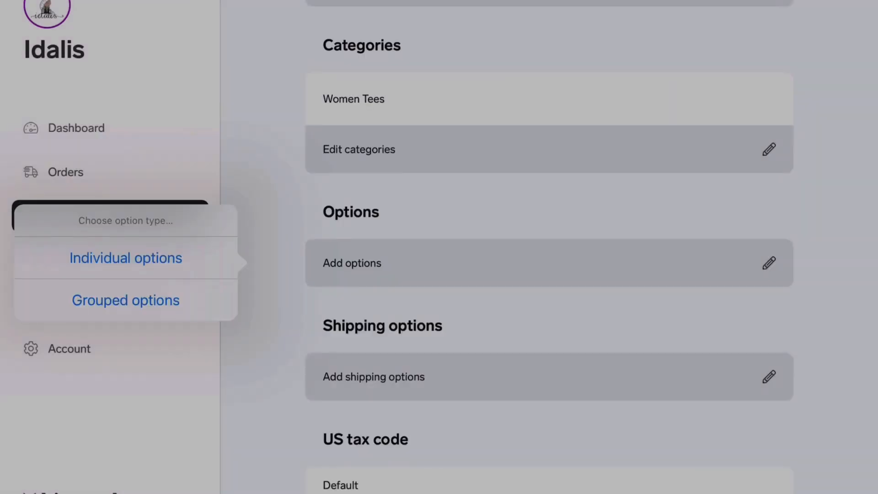
Step: Add a grouped option named "Size" to the product with the choices Medium, Large and X-Large
{"action": "left_click", "coordinate": [126, 300]}
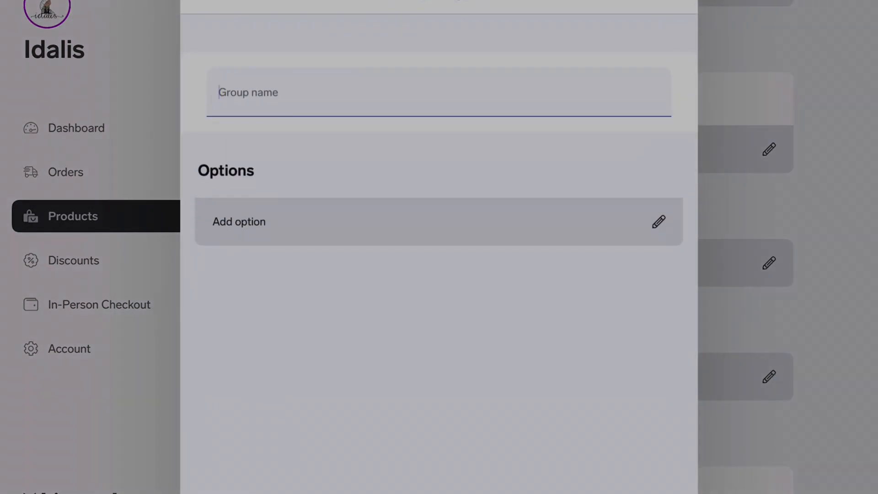
{"action": "type", "text": "Size"}
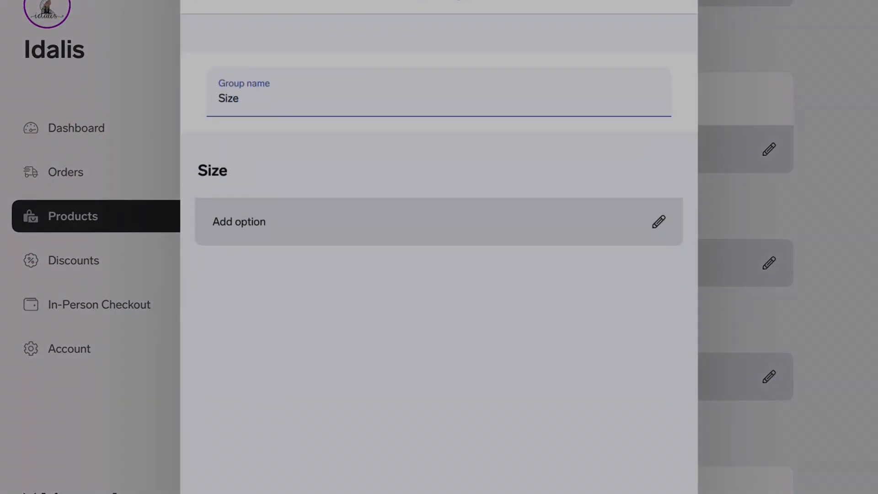
{"action": "left_click", "coordinate": [439, 222]}
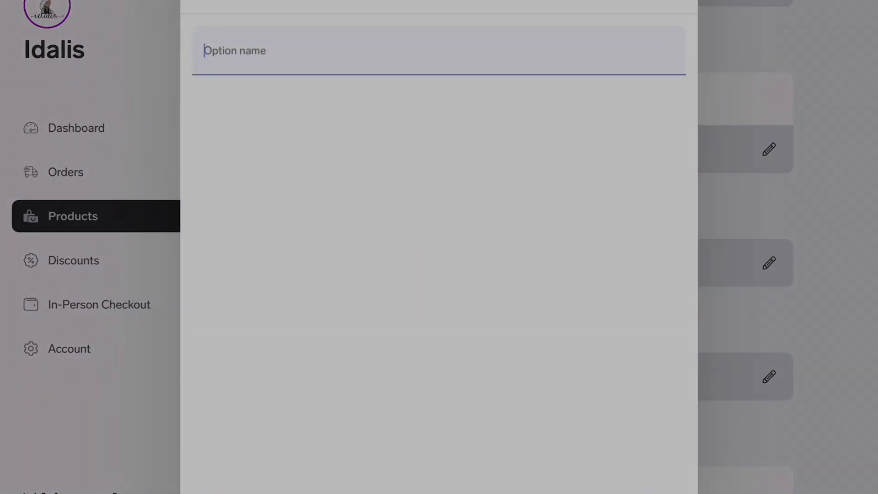
{"action": "type", "text": "Medium"}
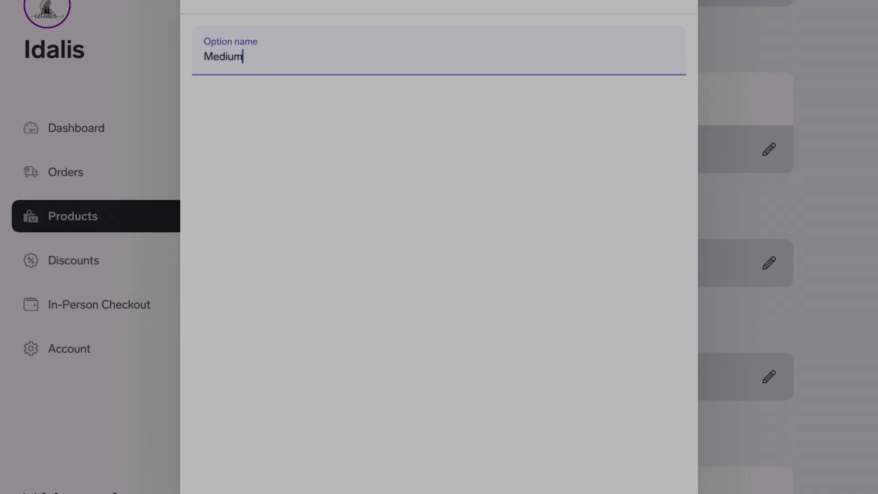
{"action": "key", "text": "Return"}
{"action": "left_click", "coordinate": [440, 275]}
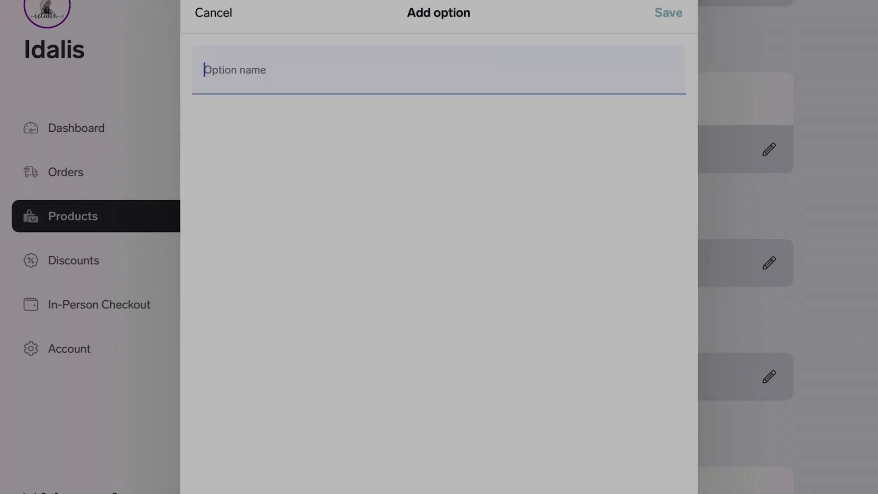
{"action": "type", "text": "4"}
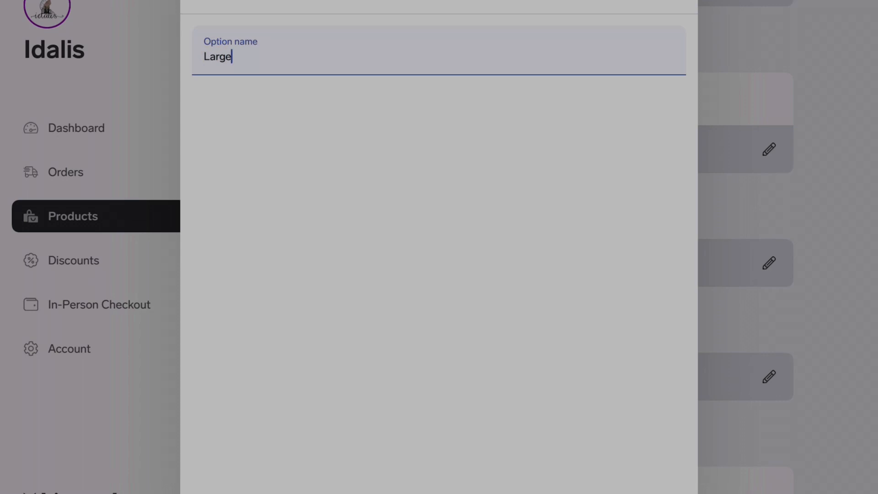
{"action": "key", "text": "Return"}
{"action": "left_click", "coordinate": [440, 327]}
{"action": "type", "text": "X"}
{"action": "key", "text": "Return"}
{"action": "left_click", "coordinate": [674, 0]}
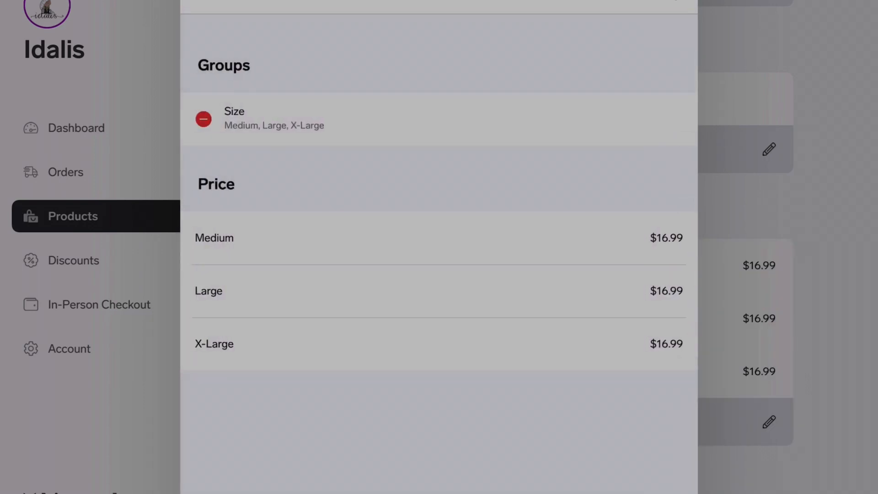
Step: Add a second option group named "Color" to the product with the choices Teal, Muave and Maroon
{"action": "left_click", "coordinate": [675, 1]}
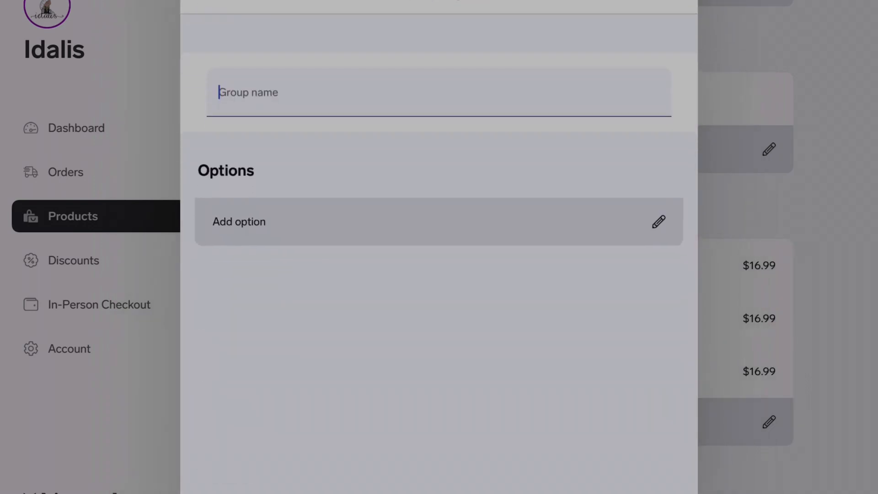
{"action": "type", "text": "Color"}
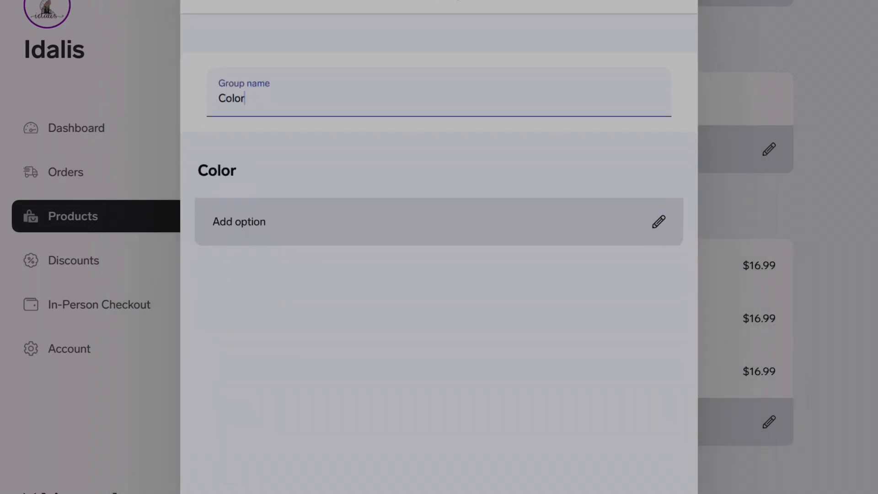
{"action": "left_click", "coordinate": [439, 222]}
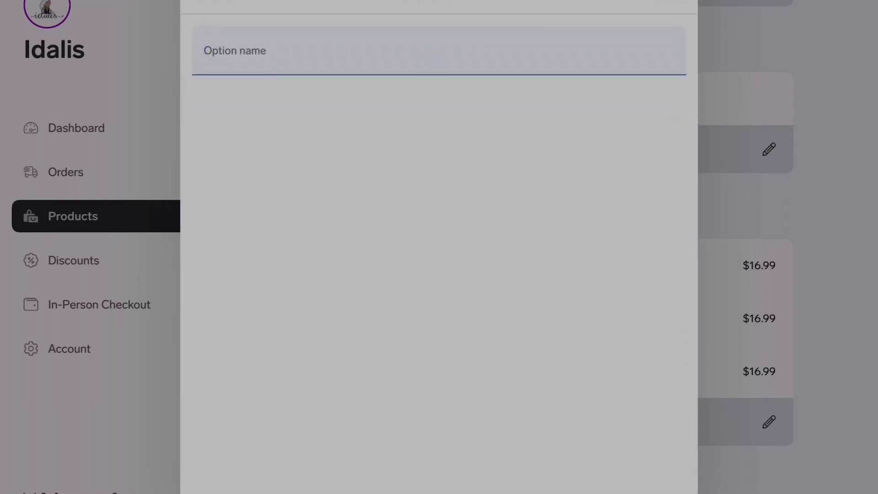
{"action": "type", "text": "Teal"}
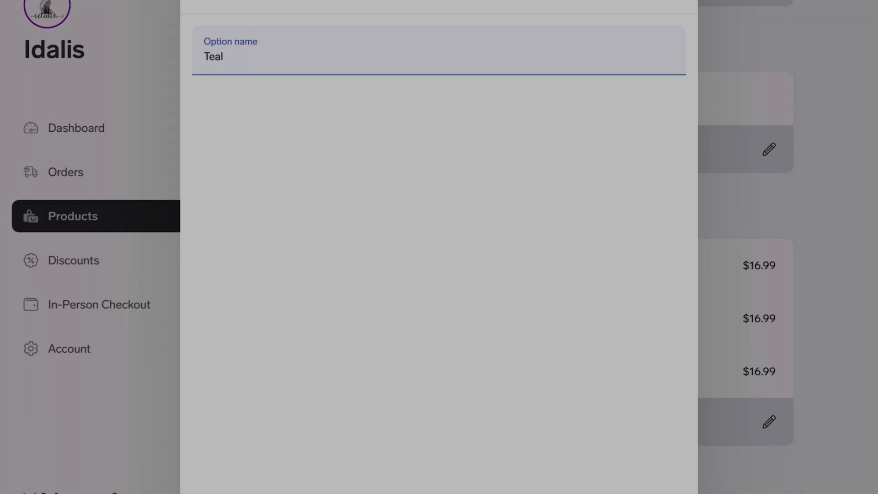
{"action": "key", "text": "Return"}
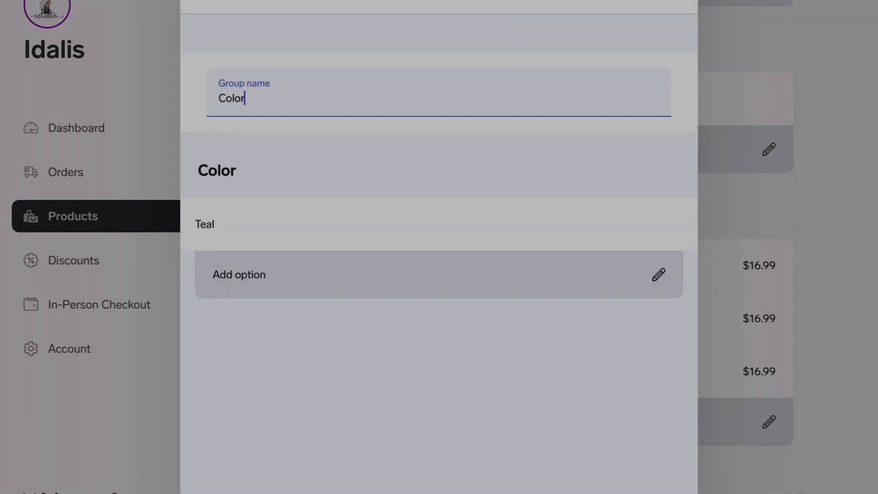
{"action": "left_click", "coordinate": [439, 275]}
{"action": "type", "text": "Muav"}
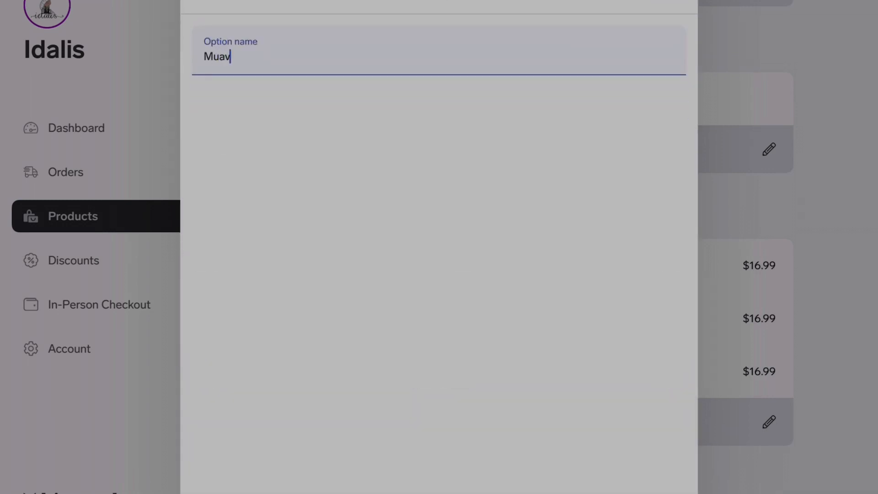
{"action": "type", "text": "e"}
{"action": "key", "text": "Return"}
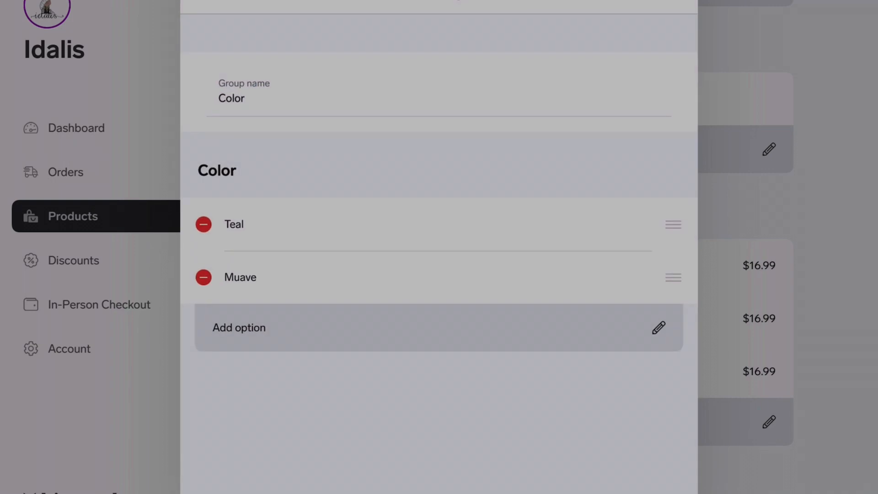
{"action": "left_click", "coordinate": [440, 327]}
{"action": "type", "text": "Maroon"}
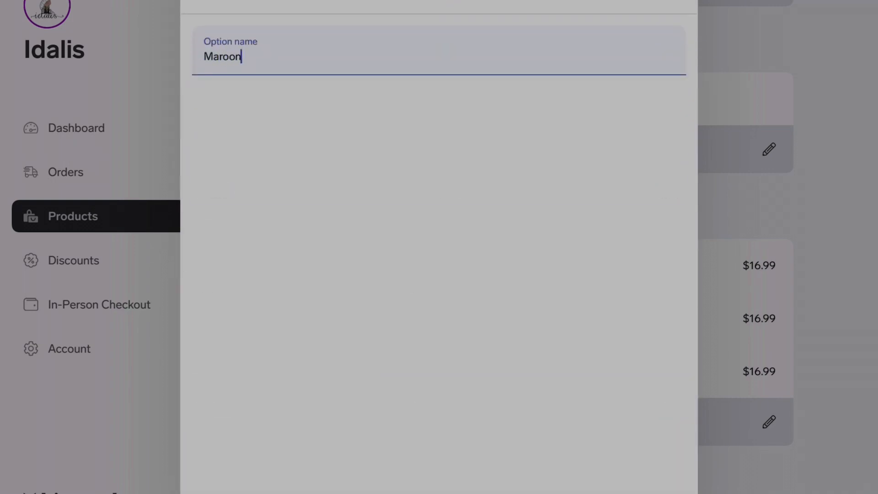
{"action": "key", "text": "Return"}
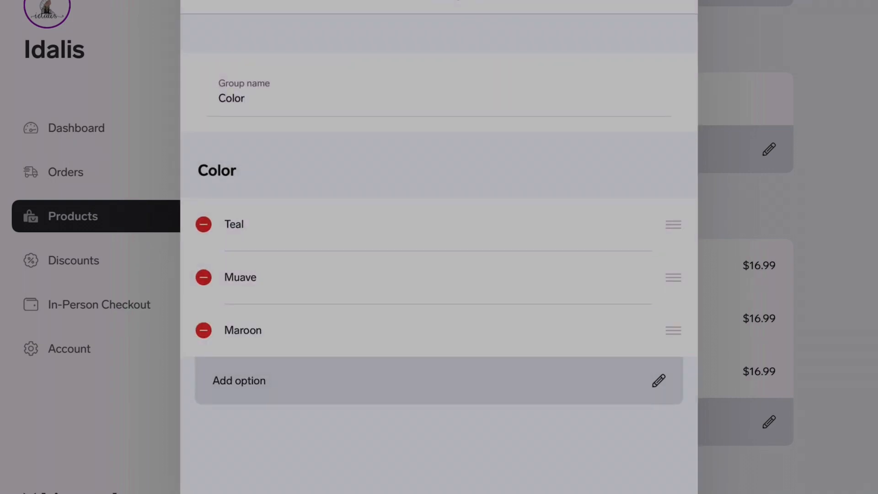
{"action": "left_click", "coordinate": [671, 1]}
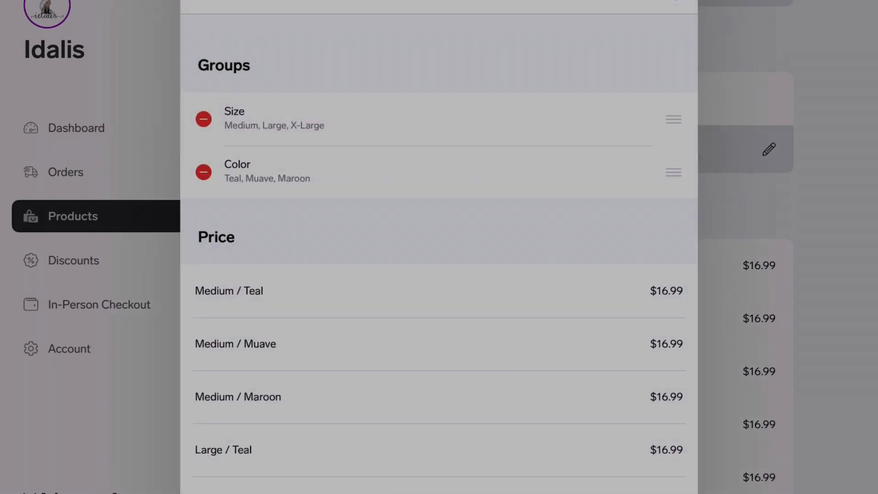
{"action": "left_click_drag", "start_coordinate": [439, 64], "coordinate": [439, 178]}
Step: Add the line "Color: Teal" below "READY TO SHIP" in the product description and save it
{"action": "scroll", "coordinate": [549, 247], "scroll_direction": "up", "scroll_amount": 8}
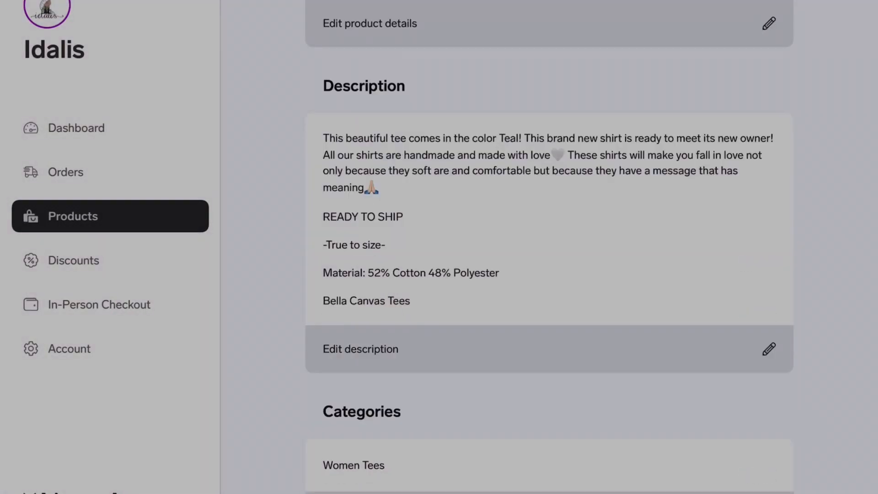
{"action": "left_click", "coordinate": [549, 349]}
{"action": "left_click", "coordinate": [297, 122]}
{"action": "key", "text": "Return"}
{"action": "key", "text": "Return"}
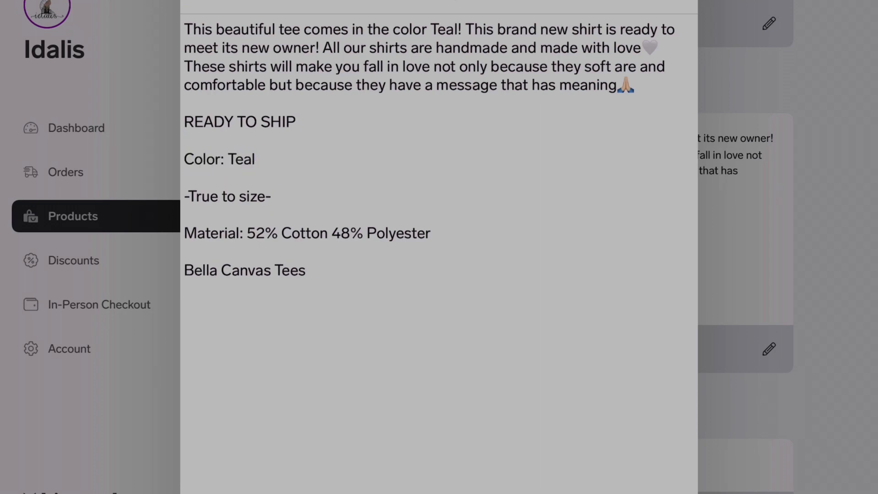
{"action": "left_click", "coordinate": [672, 2]}
Step: Add a United States shipping option to the product, priced $10.00 alone and $19 with others
{"action": "scroll", "coordinate": [549, 247], "scroll_direction": "down", "scroll_amount": 9}
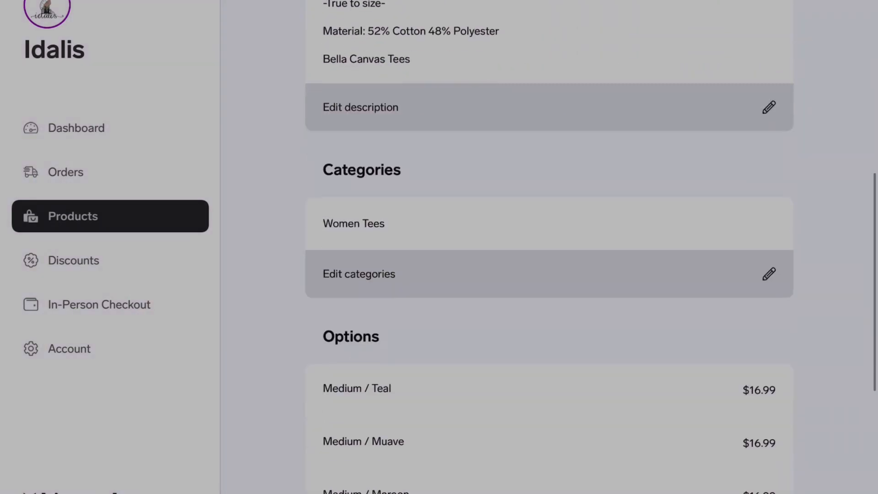
{"action": "scroll", "coordinate": [549, 247], "scroll_direction": "down", "scroll_amount": 8}
{"action": "scroll", "coordinate": [549, 247], "scroll_direction": "up", "scroll_amount": 7}
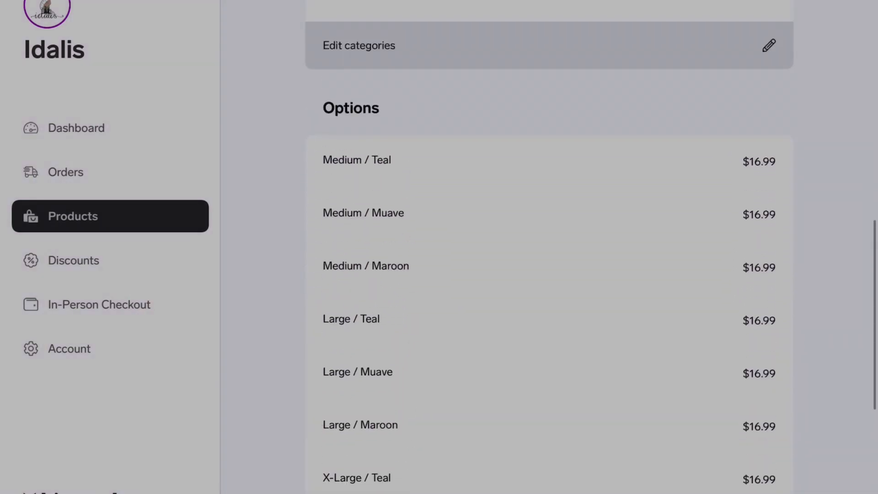
{"action": "scroll", "coordinate": [549, 247], "scroll_direction": "down", "scroll_amount": 3}
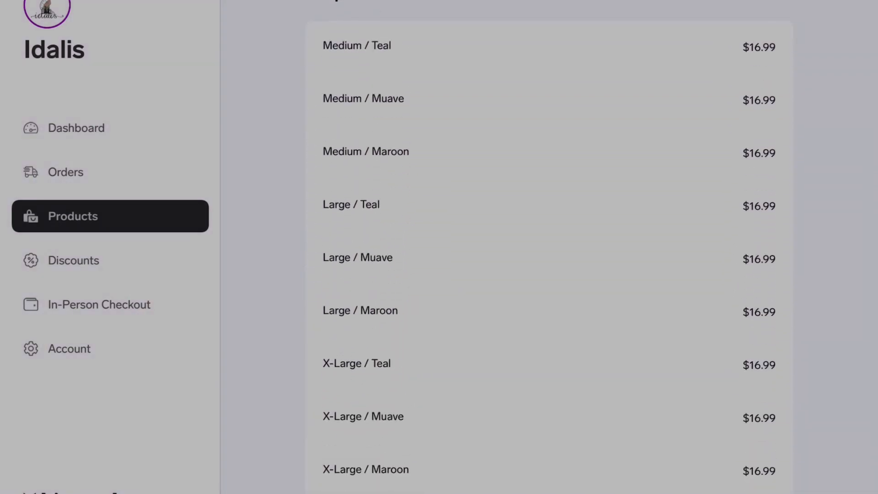
{"action": "scroll", "coordinate": [549, 247], "scroll_direction": "up", "scroll_amount": 2}
{"action": "scroll", "coordinate": [549, 247], "scroll_direction": "down", "scroll_amount": 3}
{"action": "scroll", "coordinate": [548, 247], "scroll_direction": "down", "scroll_amount": 6}
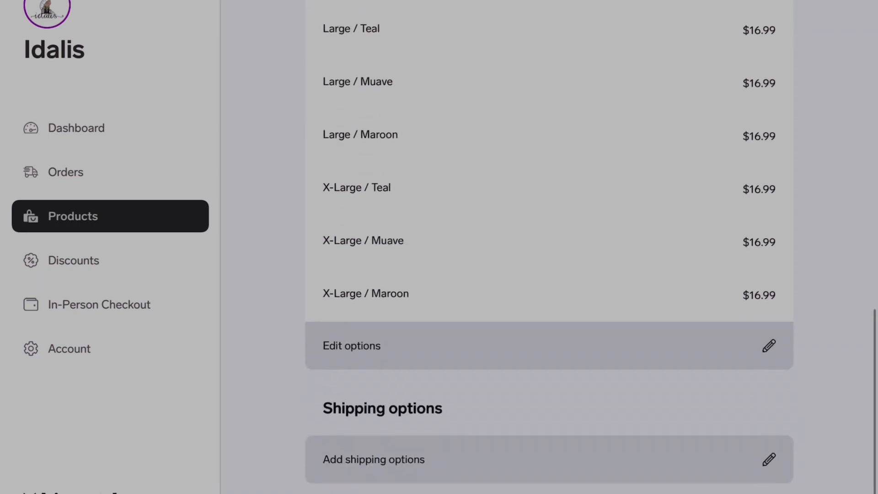
{"action": "left_click", "coordinate": [549, 292]}
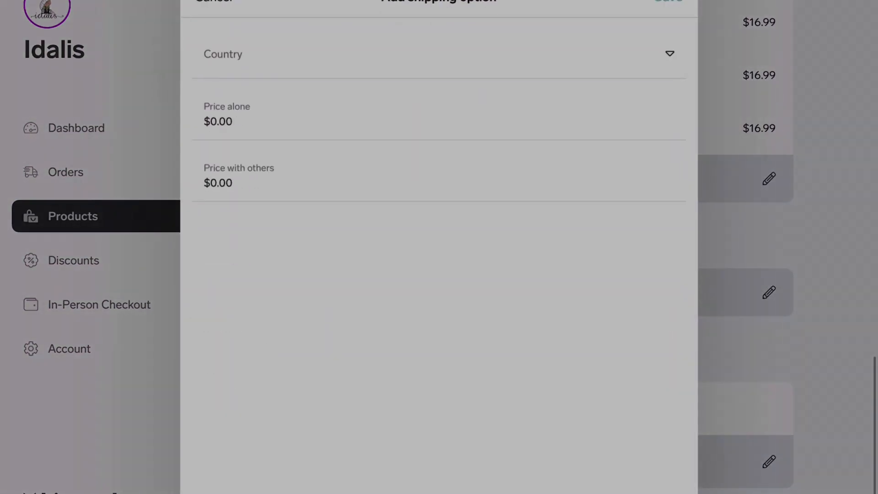
{"action": "left_click", "coordinate": [439, 54]}
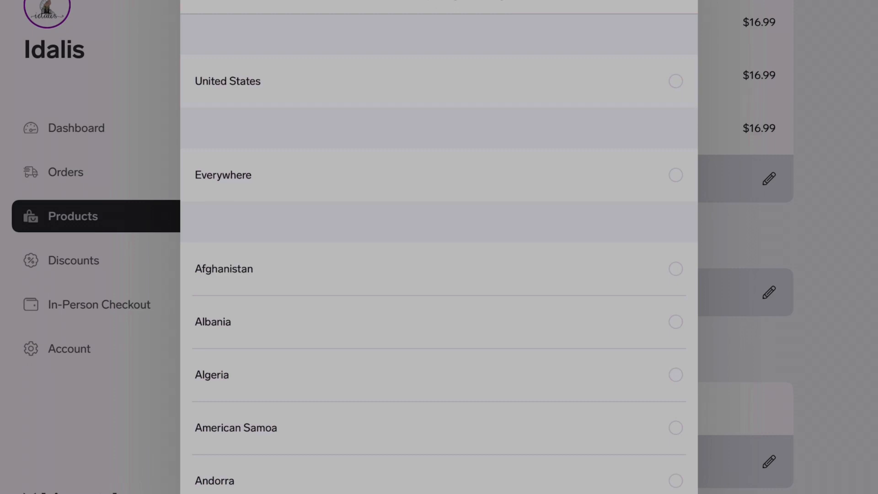
{"action": "left_click", "coordinate": [439, 81]}
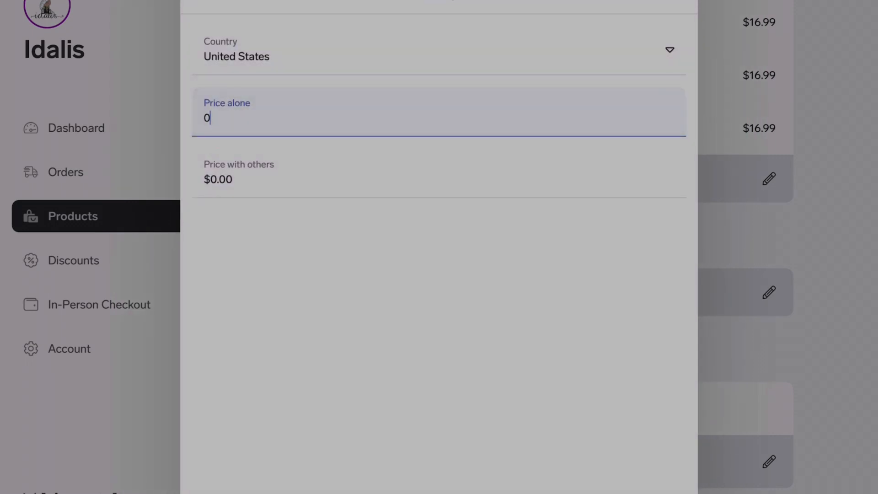
{"action": "type", "text": "10.00"}
{"action": "key", "text": "Tab"}
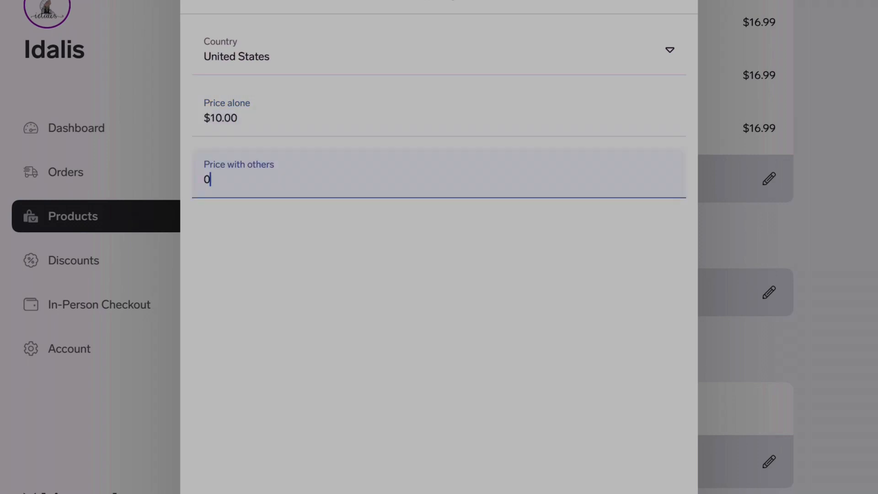
{"action": "key", "text": "BackSpace"}
{"action": "type", "text": "19"}
{"action": "key", "text": "Return"}
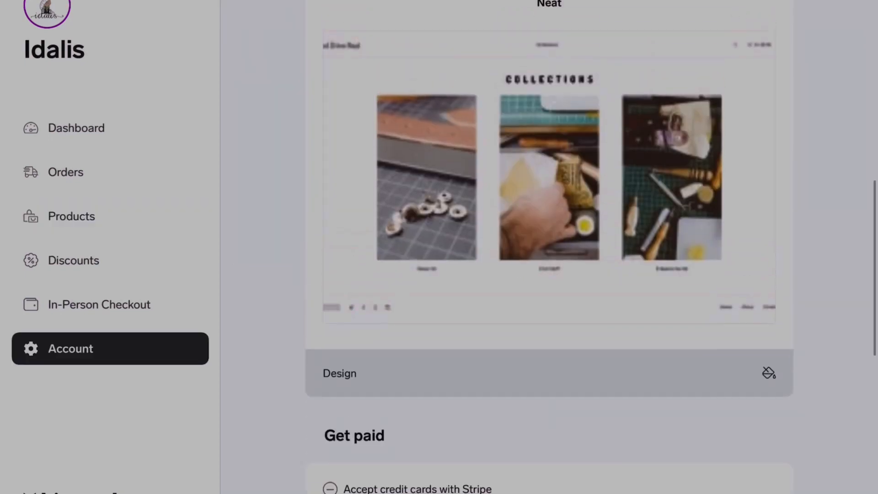
Step: Browse the available themes in the shop's design editor, from Luna through Snakebite
{"action": "scroll", "coordinate": [549, 247], "scroll_direction": "up", "scroll_amount": 2}
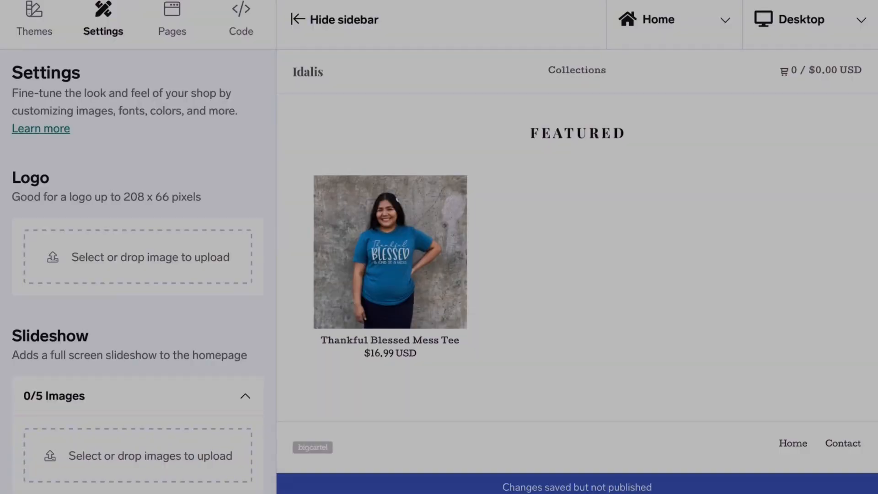
{"action": "left_click", "coordinate": [34, 19]}
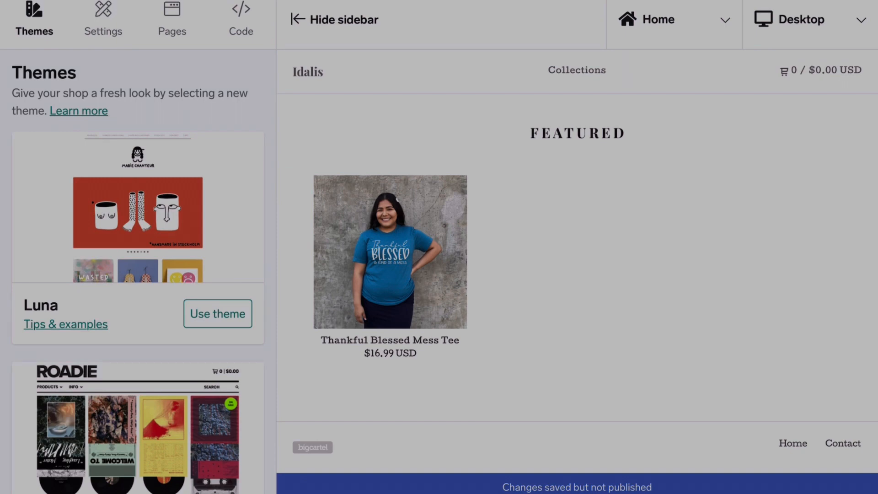
{"action": "scroll", "coordinate": [153, 254], "scroll_direction": "down", "scroll_amount": 8}
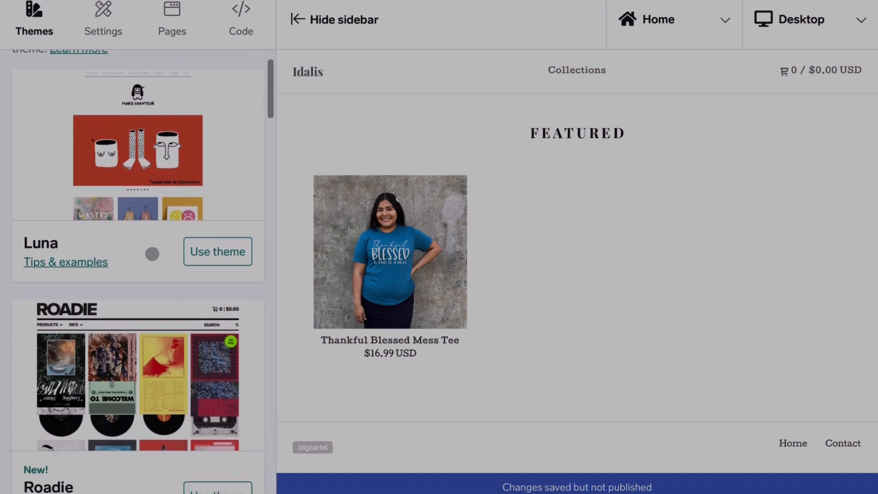
{"action": "scroll", "coordinate": [152, 253], "scroll_direction": "down", "scroll_amount": 10}
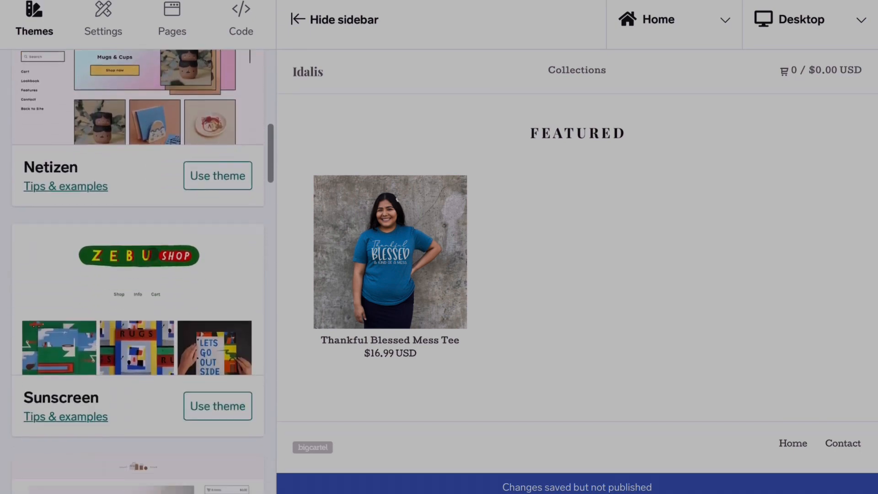
{"action": "scroll", "coordinate": [153, 254], "scroll_direction": "down", "scroll_amount": 10}
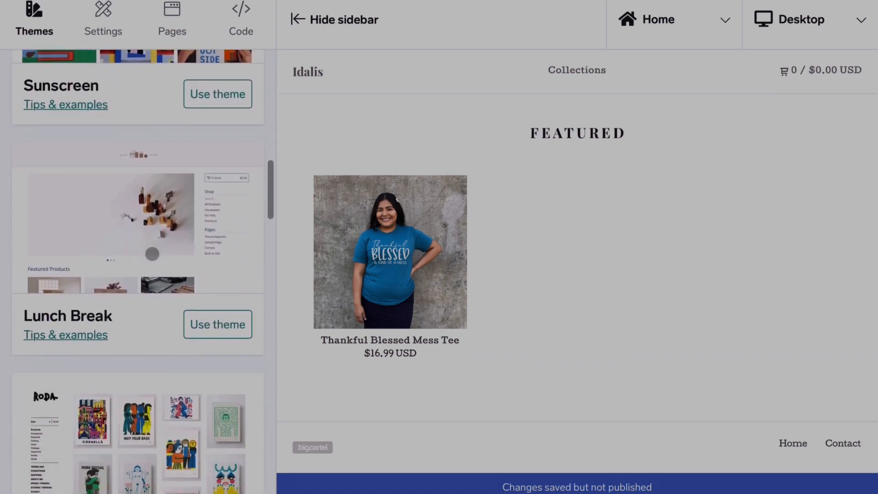
{"action": "scroll", "coordinate": [151, 253], "scroll_direction": "down", "scroll_amount": 3}
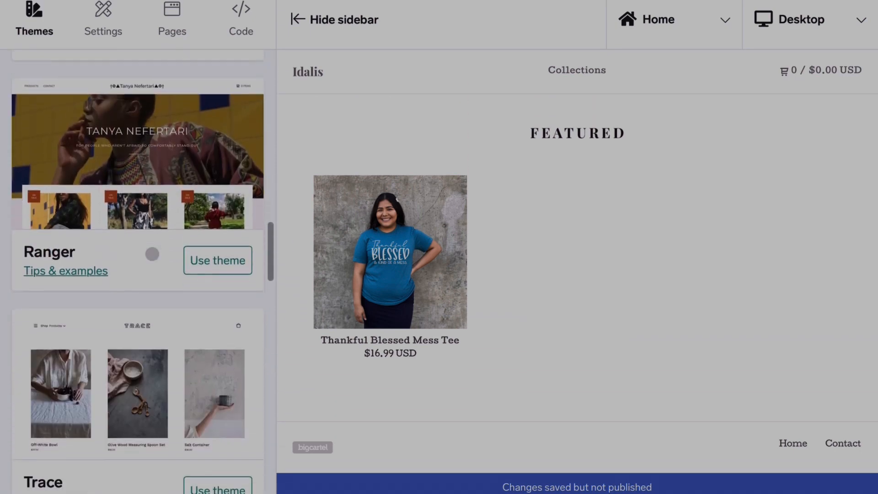
{"action": "scroll", "coordinate": [173, 320], "scroll_direction": "down", "scroll_amount": 10}
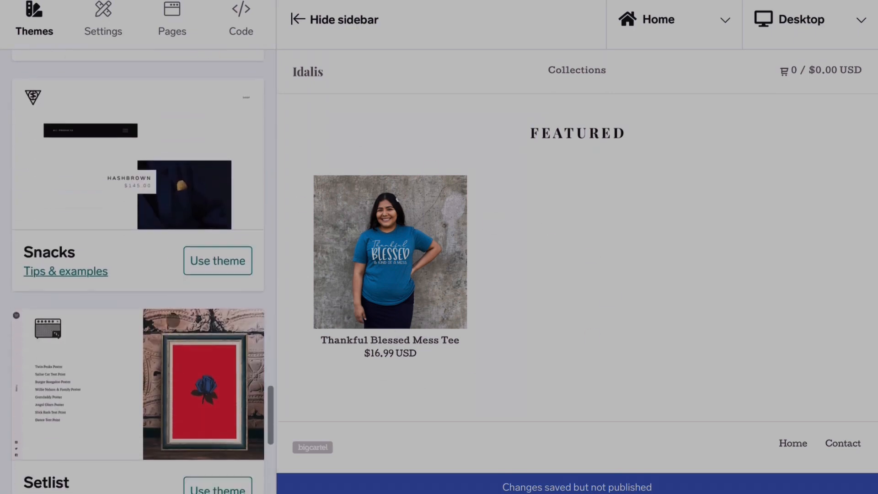
{"action": "scroll", "coordinate": [173, 320], "scroll_direction": "down", "scroll_amount": 8}
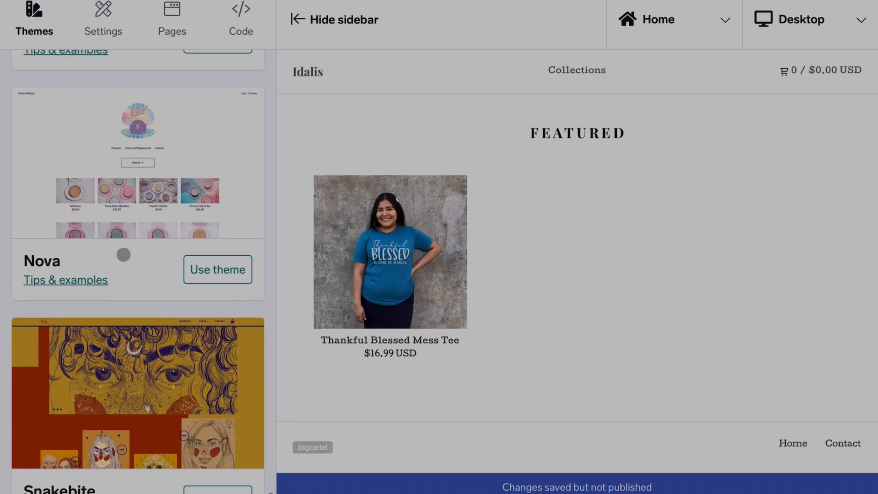
Step: Open the Thankful Blessed Mess Tee in the shop preview and examine its photo, description, and size and color selectors
{"action": "left_click", "coordinate": [426, 366]}
{"action": "scroll", "coordinate": [206, 352], "scroll_direction": "up", "scroll_amount": 5}
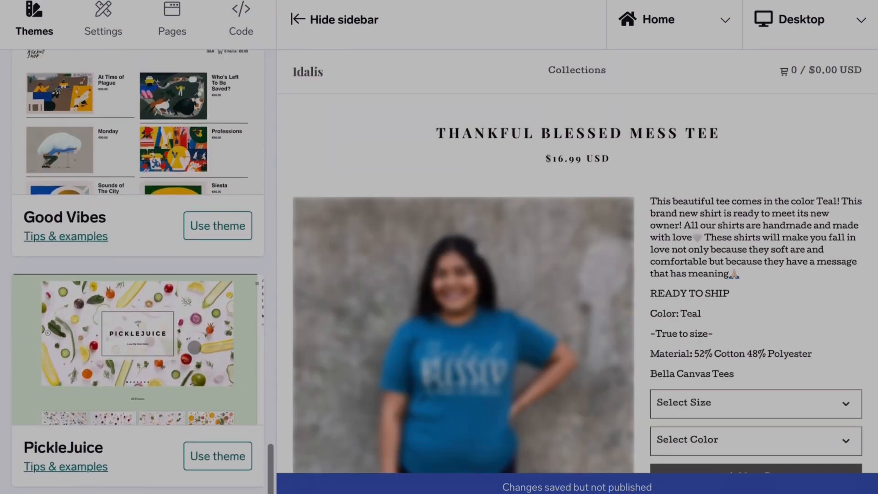
{"action": "scroll", "coordinate": [194, 348], "scroll_direction": "up", "scroll_amount": 3}
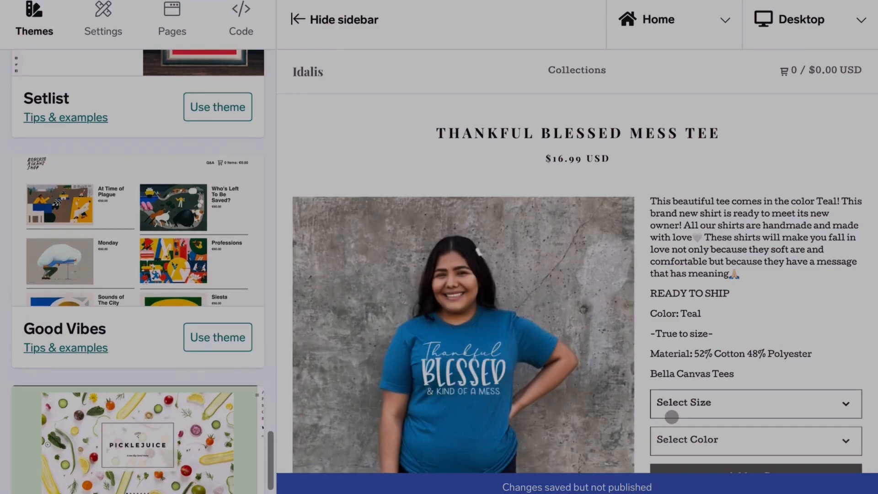
{"action": "scroll", "coordinate": [742, 378], "scroll_direction": "down", "scroll_amount": 5}
{"action": "scroll", "coordinate": [743, 379], "scroll_direction": "up", "scroll_amount": 3}
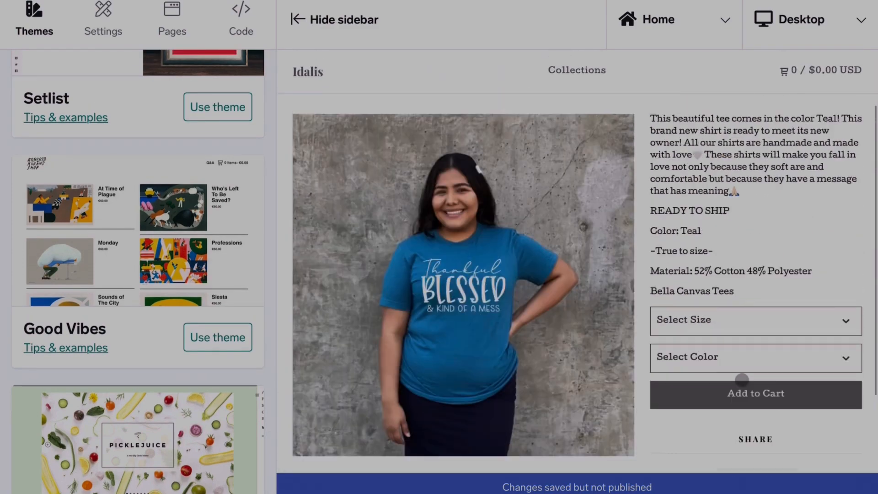
{"action": "scroll", "coordinate": [742, 380], "scroll_direction": "up", "scroll_amount": 2}
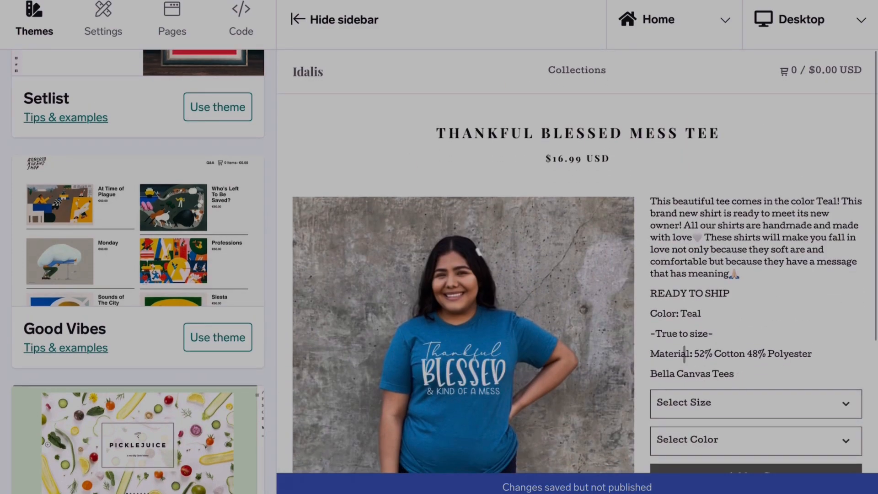
{"action": "scroll", "coordinate": [684, 354], "scroll_direction": "down", "scroll_amount": 3}
{"action": "scroll", "coordinate": [613, 395], "scroll_direction": "down", "scroll_amount": 2}
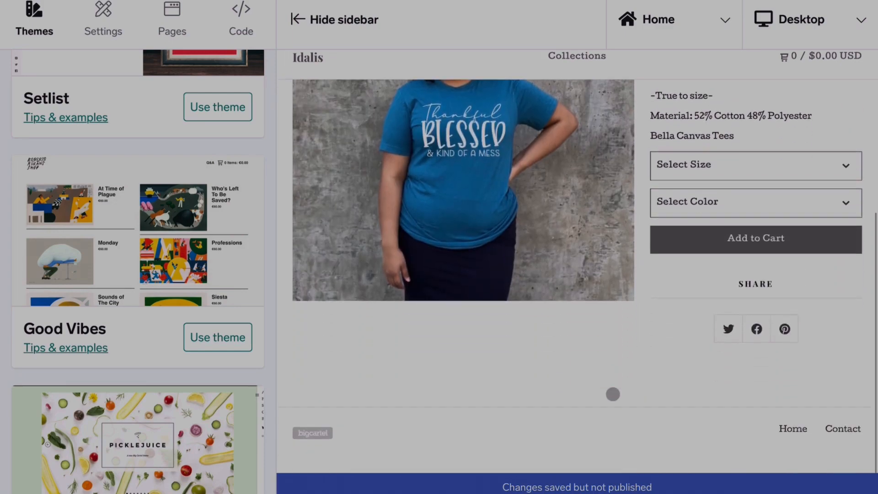
{"action": "scroll", "coordinate": [613, 395], "scroll_direction": "up", "scroll_amount": 5}
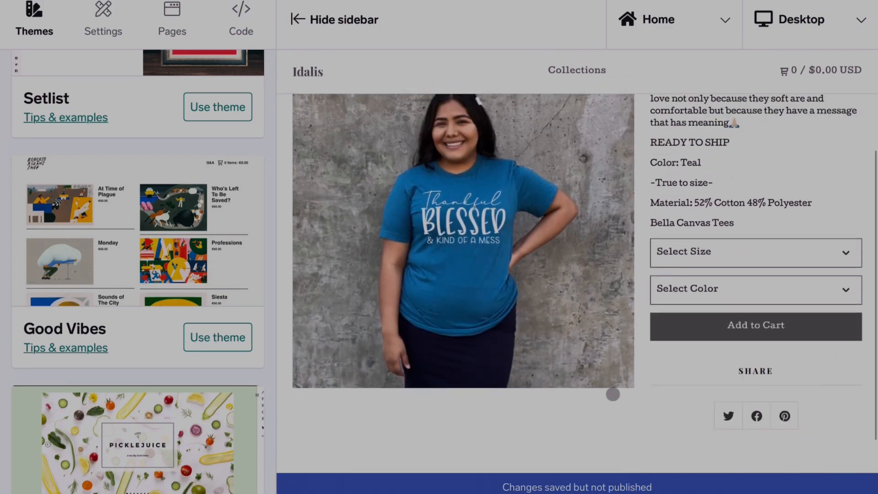
Step: Look back over the themes list around Neat and return the shop preview to its home page
{"action": "scroll", "coordinate": [95, 256], "scroll_direction": "up", "scroll_amount": 20}
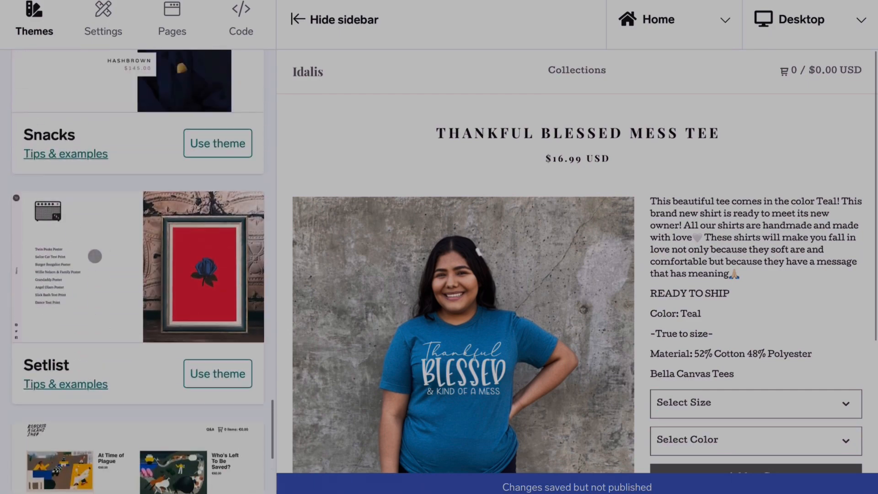
{"action": "scroll", "coordinate": [95, 256], "scroll_direction": "down", "scroll_amount": 1}
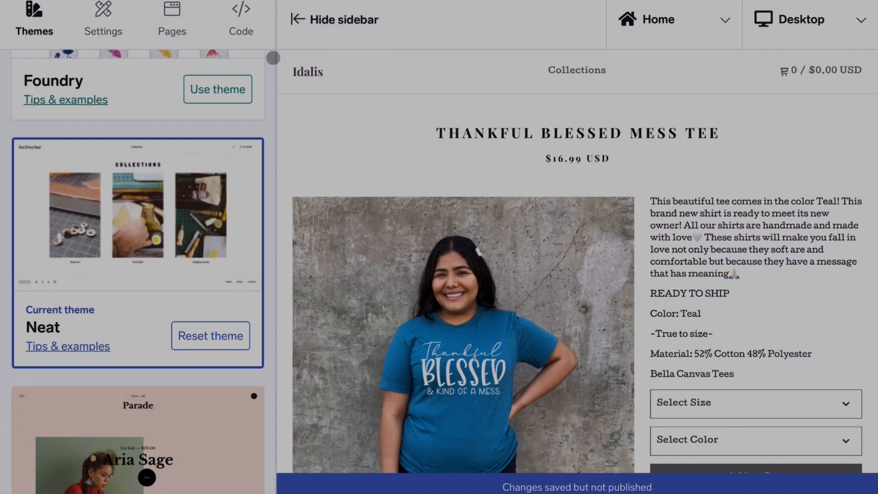
{"action": "left_click", "coordinate": [309, 69]}
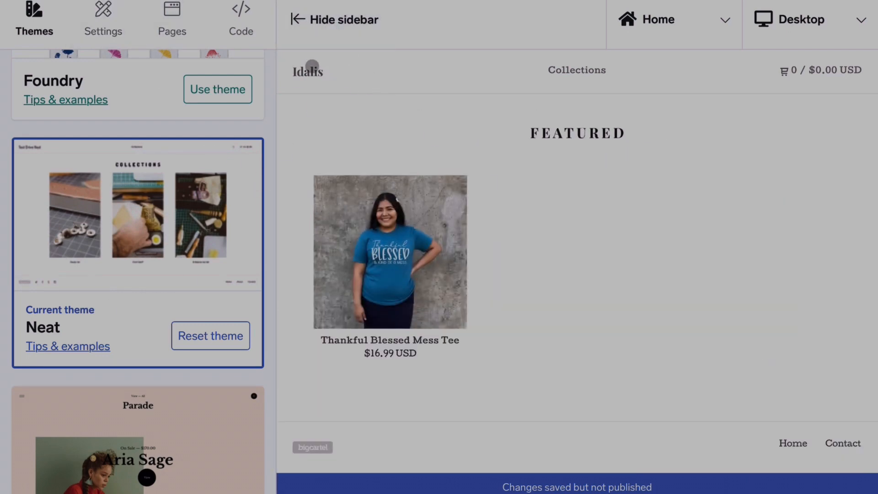
Step: Upload the Idalis measuring-tape logo picture as the shop's logo in the design settings
{"action": "left_click", "coordinate": [105, 25]}
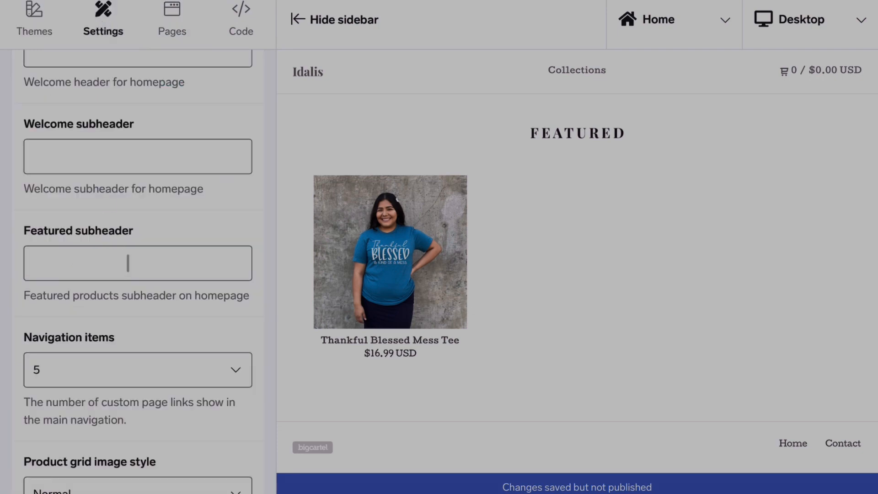
{"action": "scroll", "coordinate": [128, 263], "scroll_direction": "up", "scroll_amount": 1}
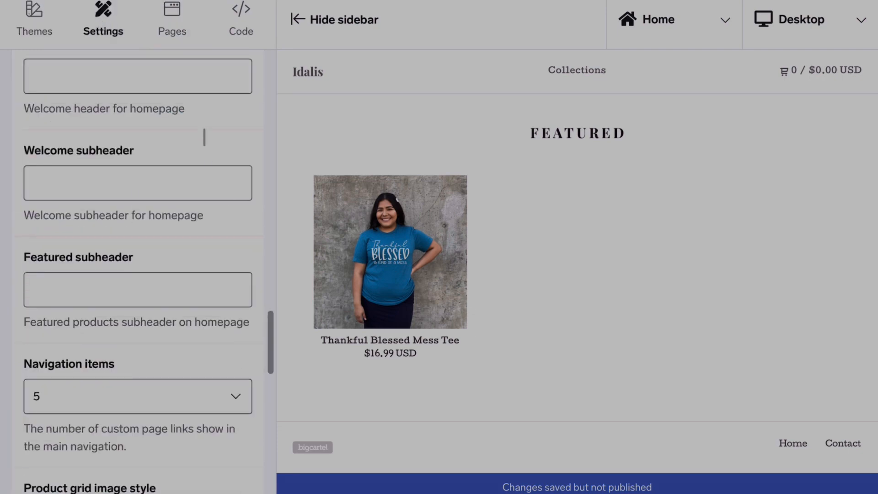
{"action": "scroll", "coordinate": [204, 133], "scroll_direction": "up", "scroll_amount": 2}
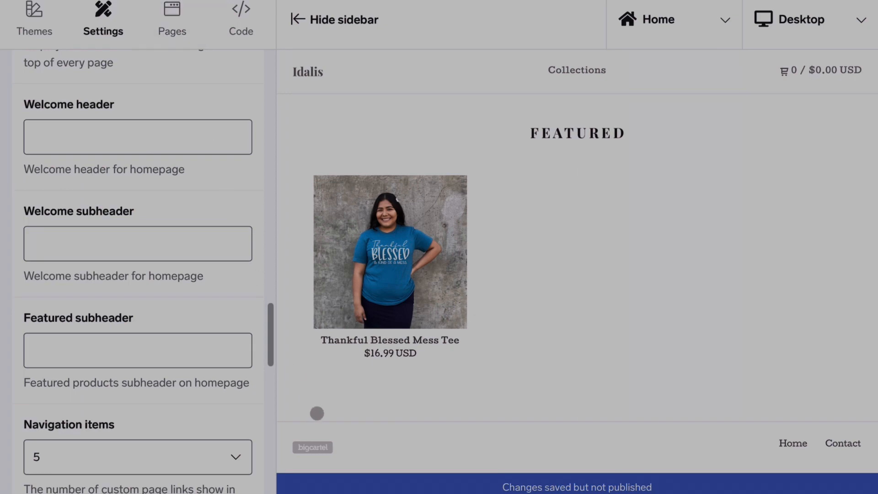
{"action": "left_click_drag", "start_coordinate": [270, 353], "coordinate": [272, 202]}
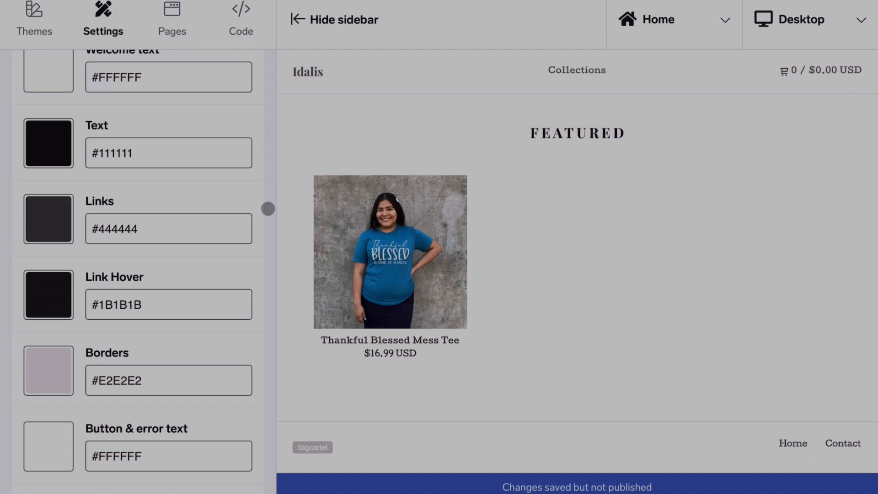
{"action": "scroll", "coordinate": [239, 210], "scroll_direction": "up", "scroll_amount": 15}
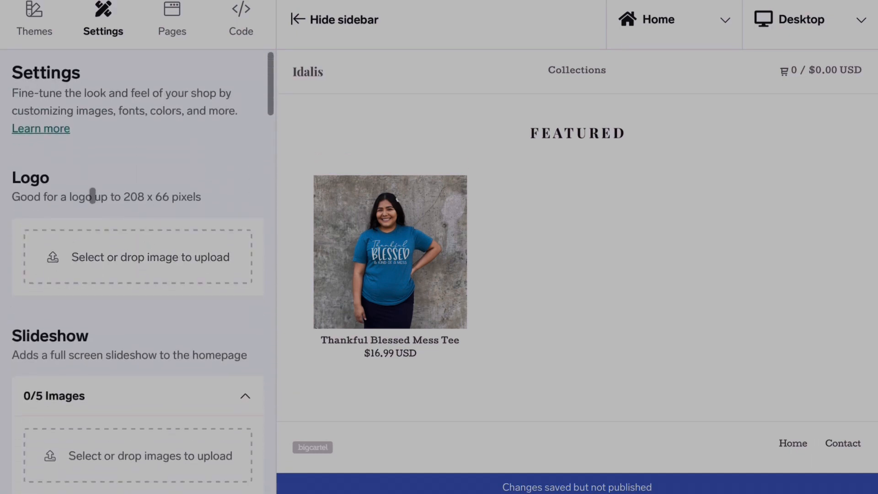
{"action": "left_click", "coordinate": [71, 256]}
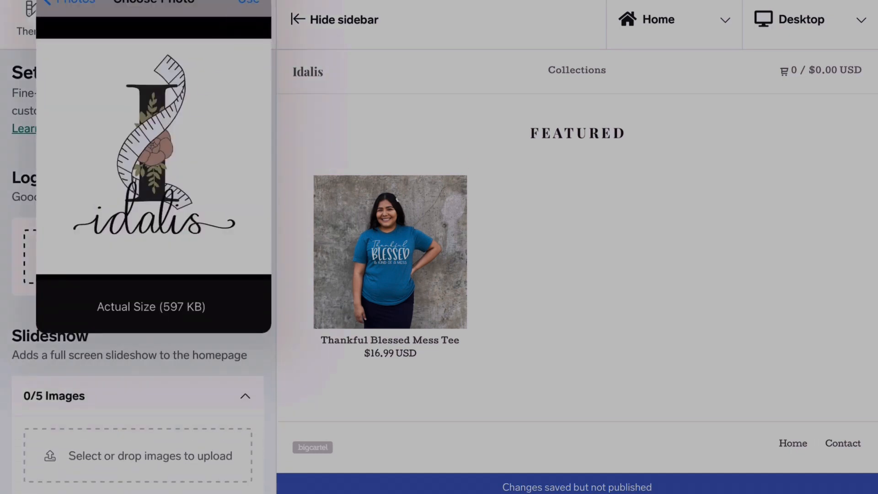
{"action": "left_click", "coordinate": [249, 4]}
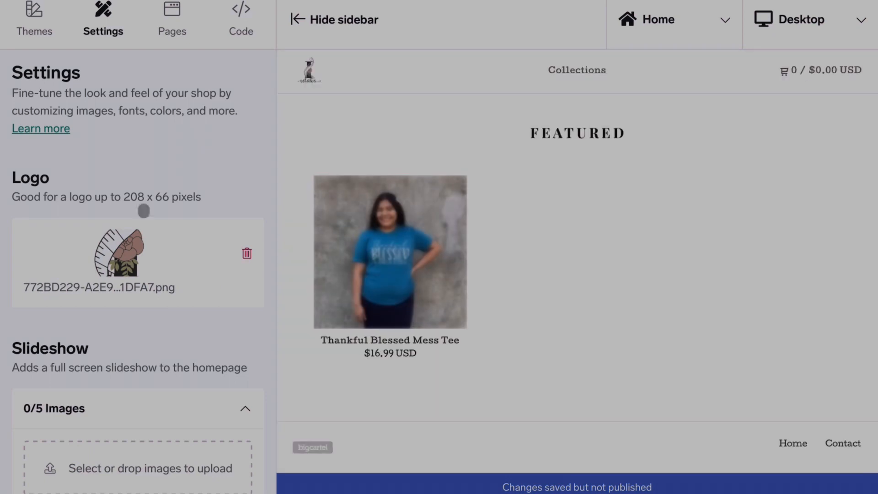
Step: Add the hanging shirts photo and the "There is always something to be thankful for" shirt photo to the homepage slideshow, and preview the second slide
{"action": "scroll", "coordinate": [79, 320], "scroll_direction": "down", "scroll_amount": 4}
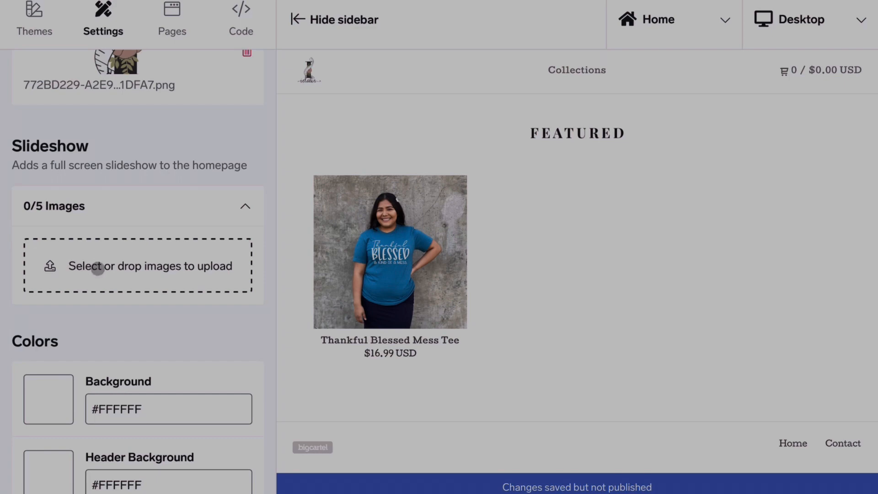
{"action": "left_click", "coordinate": [97, 269]}
{"action": "left_click", "coordinate": [117, 287]}
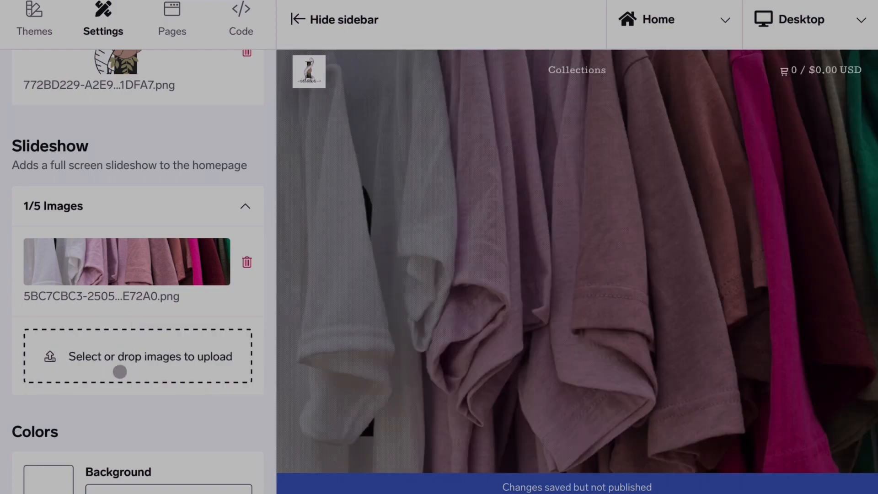
{"action": "left_click", "coordinate": [126, 349]}
{"action": "left_click", "coordinate": [123, 380]}
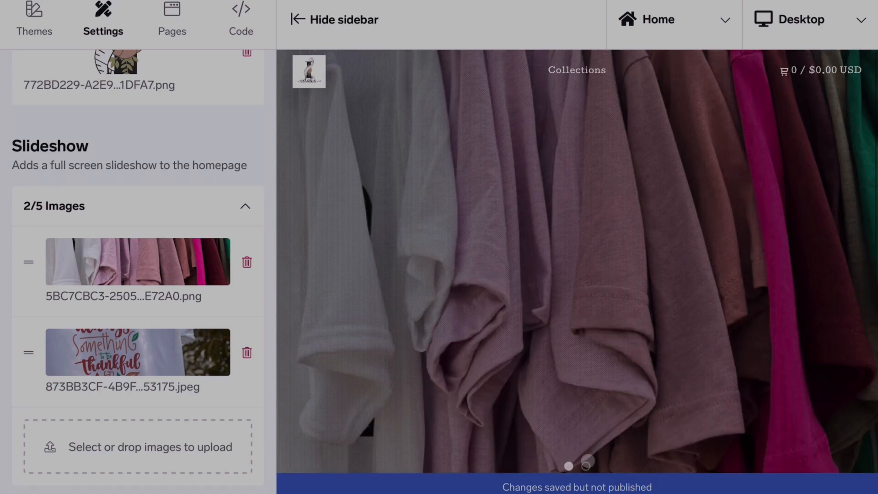
{"action": "left_click", "coordinate": [587, 466]}
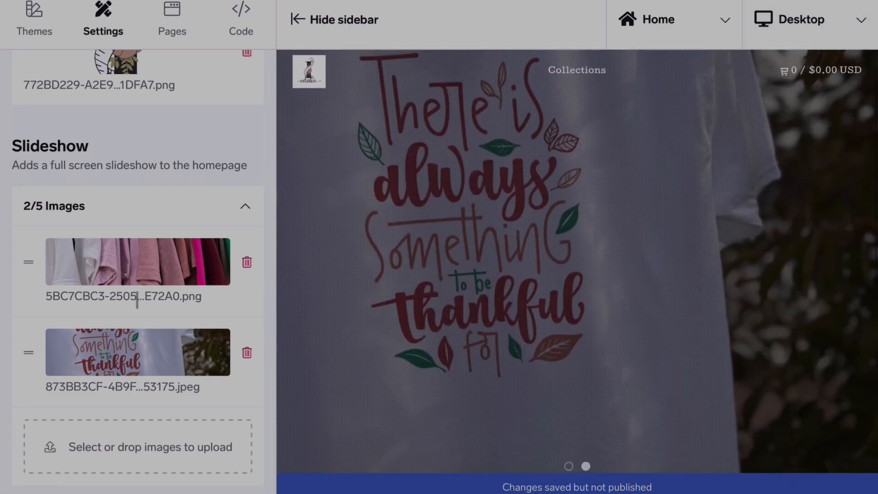
Step: Set the shop's announcement text to "Free Shipping on ALL ORDERS"
{"action": "scroll", "coordinate": [114, 329], "scroll_direction": "down", "scroll_amount": 10}
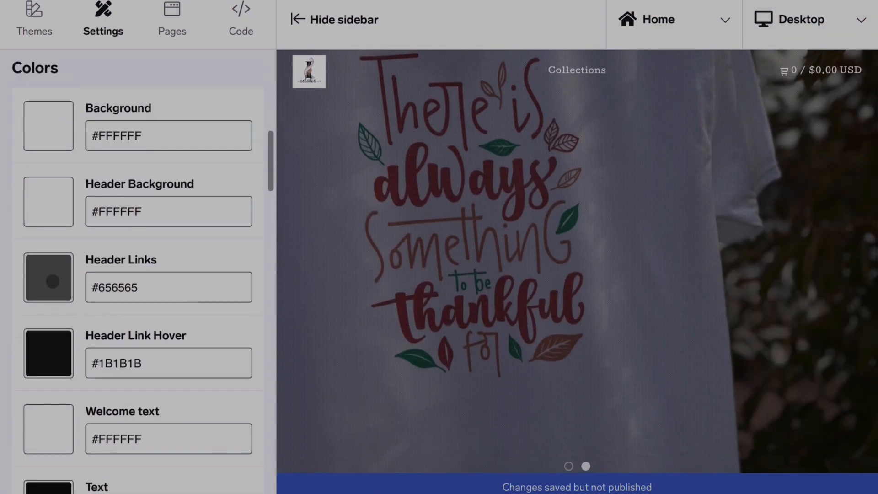
{"action": "scroll", "coordinate": [181, 314], "scroll_direction": "down", "scroll_amount": 8}
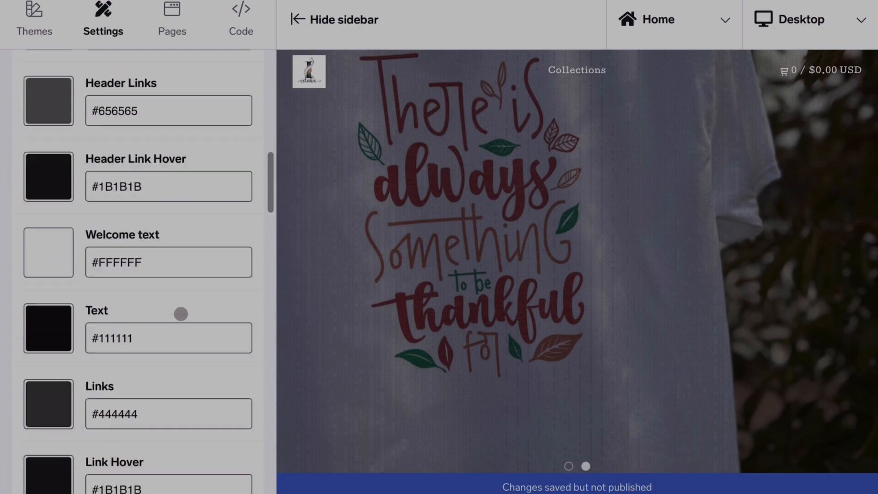
{"action": "scroll", "coordinate": [181, 314], "scroll_direction": "down", "scroll_amount": 10}
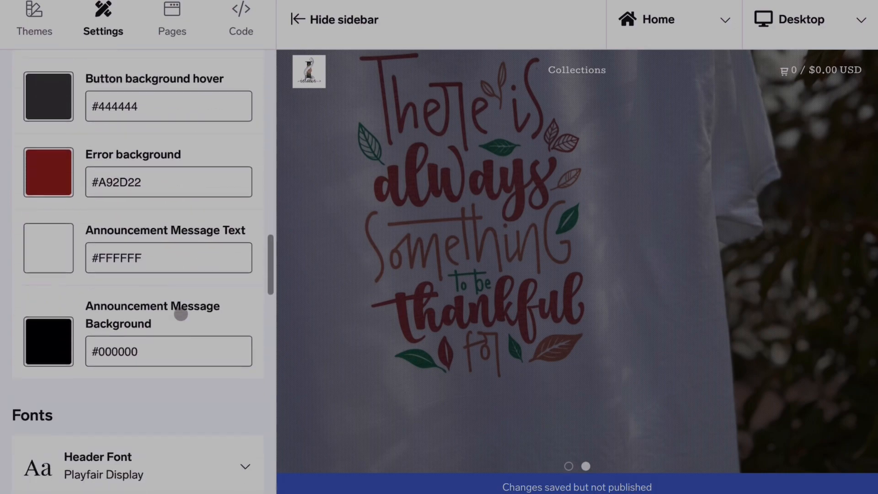
{"action": "scroll", "coordinate": [181, 314], "scroll_direction": "up", "scroll_amount": 2}
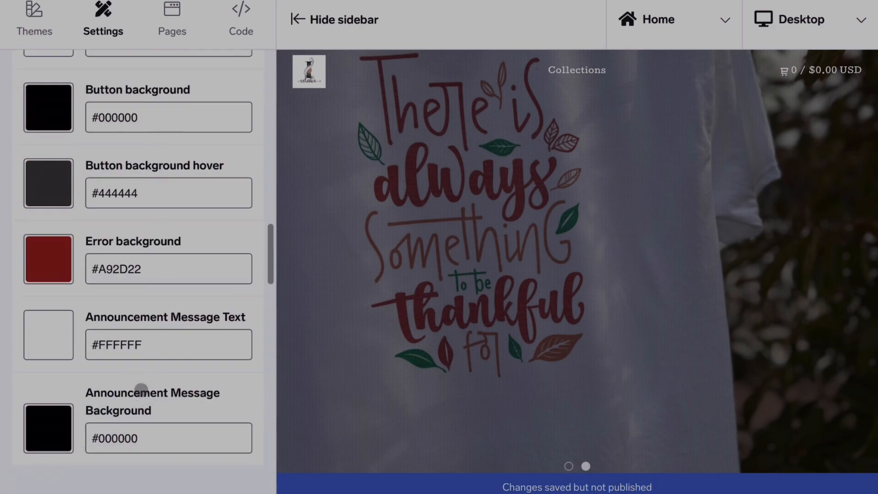
{"action": "scroll", "coordinate": [139, 389], "scroll_direction": "down", "scroll_amount": 8}
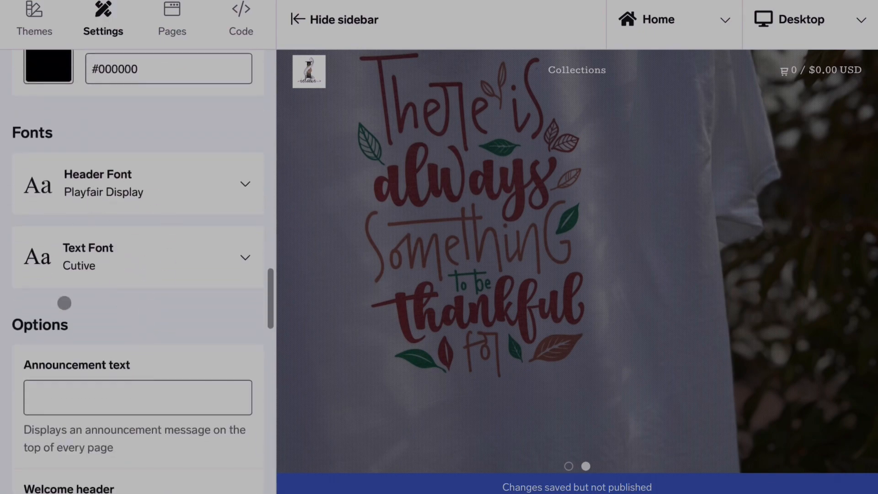
{"action": "scroll", "coordinate": [134, 309], "scroll_direction": "down", "scroll_amount": 4}
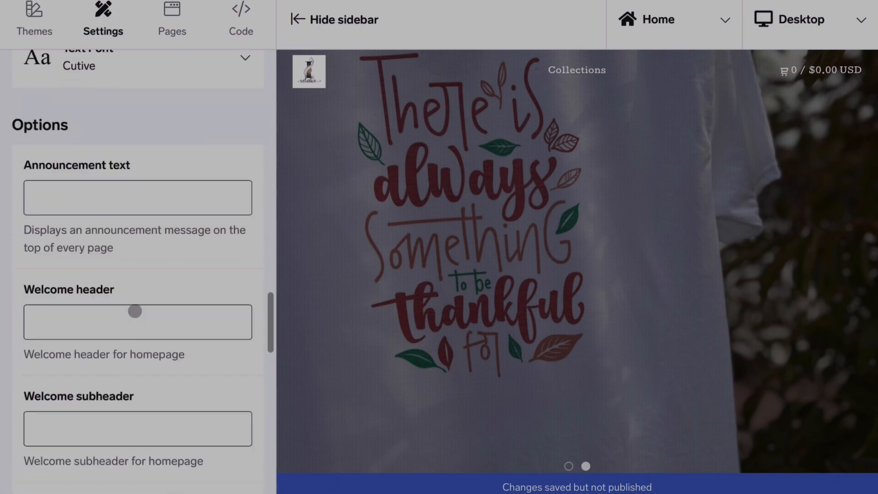
{"action": "left_click", "coordinate": [110, 198]}
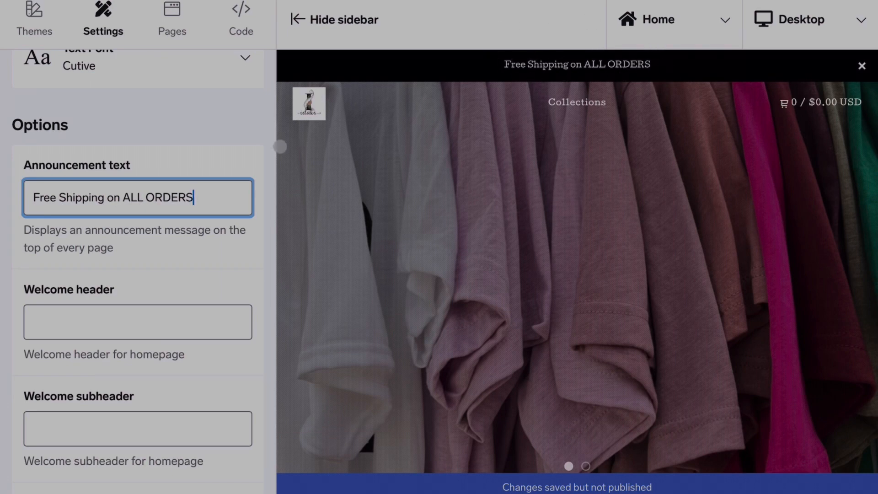
Step: Set the homepage welcome header to "WOMEN TEES"
{"action": "scroll", "coordinate": [182, 266], "scroll_direction": "down", "scroll_amount": 2}
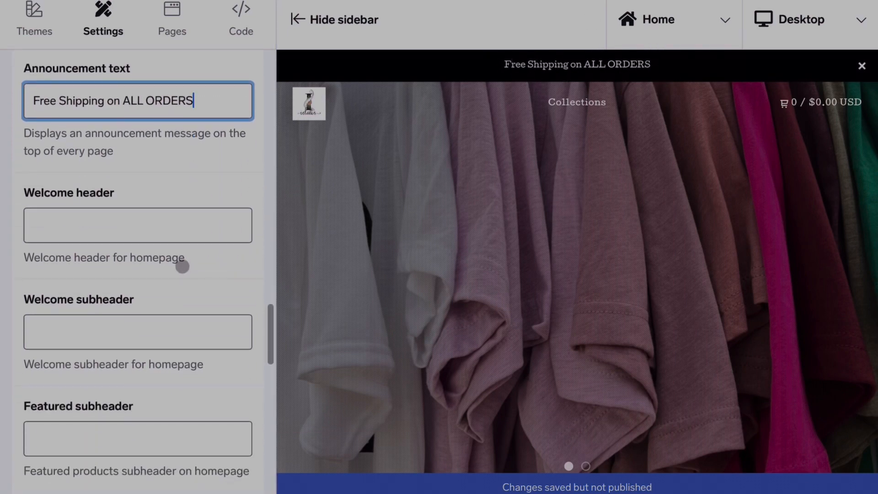
{"action": "left_click", "coordinate": [103, 224]}
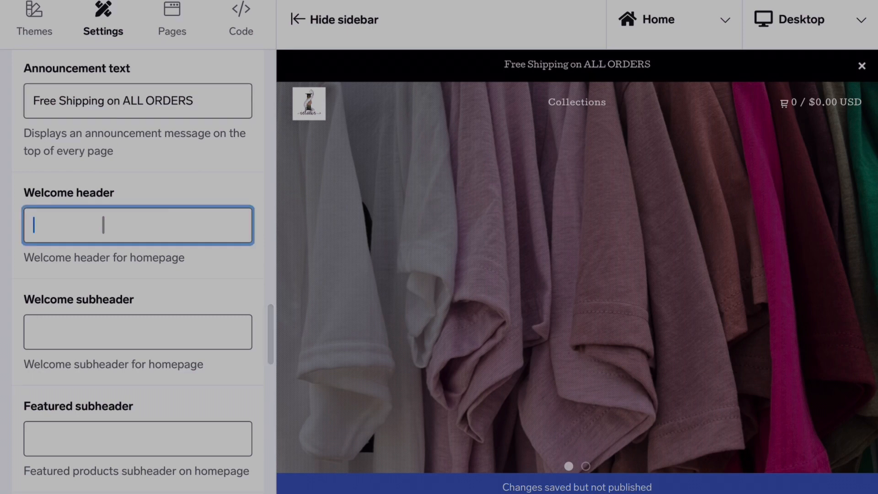
{"action": "type", "text": "WOMEN TEES"}
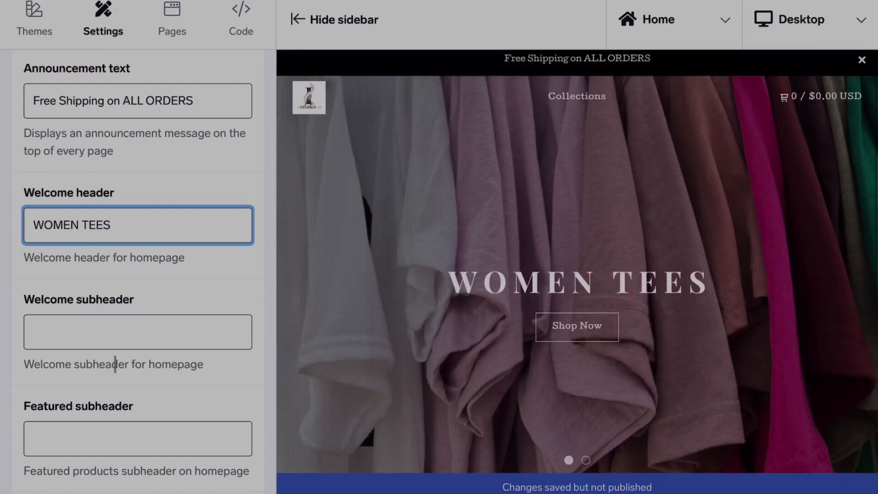
Step: Set the homepage welcome subheader to "Graphic Tees"
{"action": "scroll", "coordinate": [115, 364], "scroll_direction": "down", "scroll_amount": 1}
{"action": "left_click", "coordinate": [138, 316]}
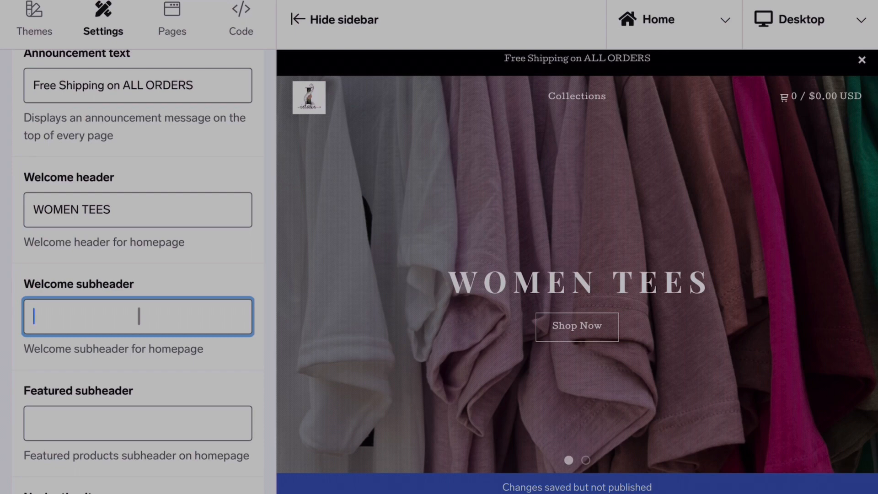
{"action": "type", "text": "Graphic Tees"}
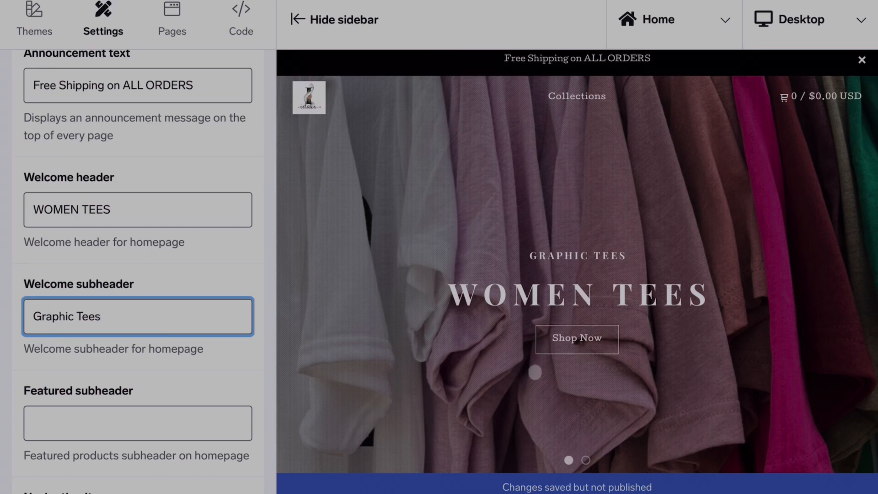
Step: Replace the homepage welcome subheader text with "New Arrivals"
{"action": "scroll", "coordinate": [36, 366], "scroll_direction": "down", "scroll_amount": 1}
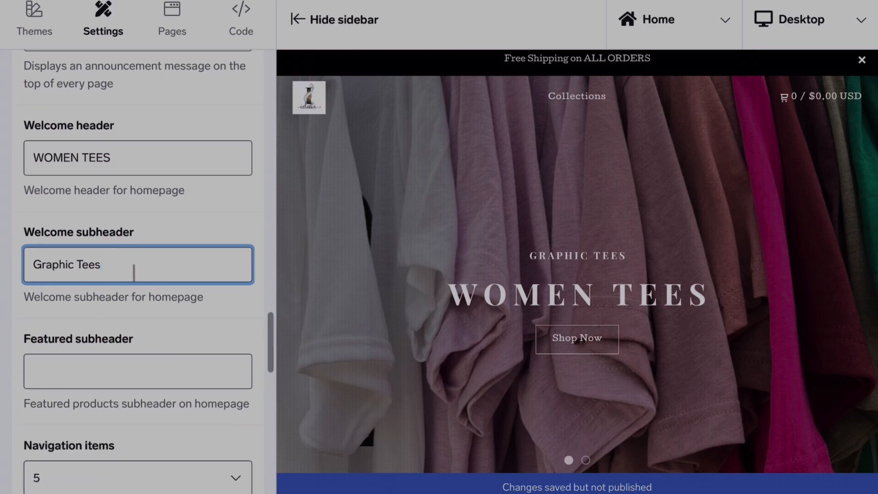
{"action": "left_click_drag", "start_coordinate": [134, 273], "coordinate": [25, 264]}
{"action": "type", "text": "New"}
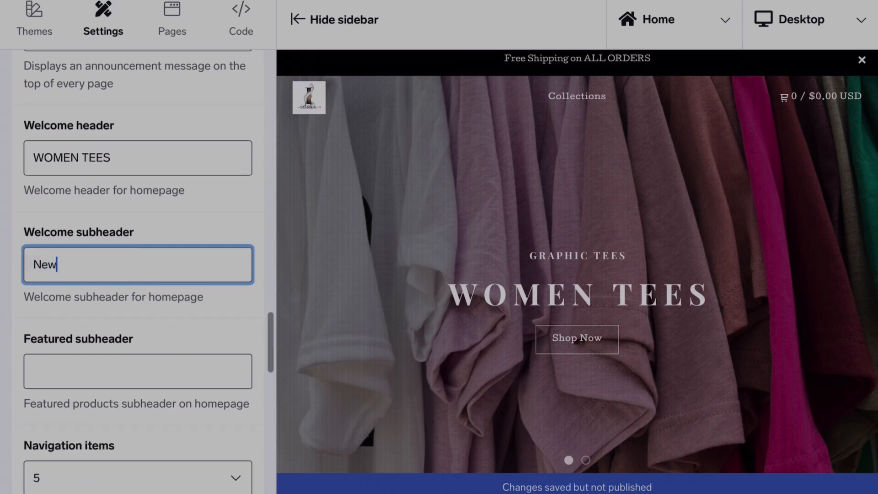
{"action": "type", "text": " Arri"}
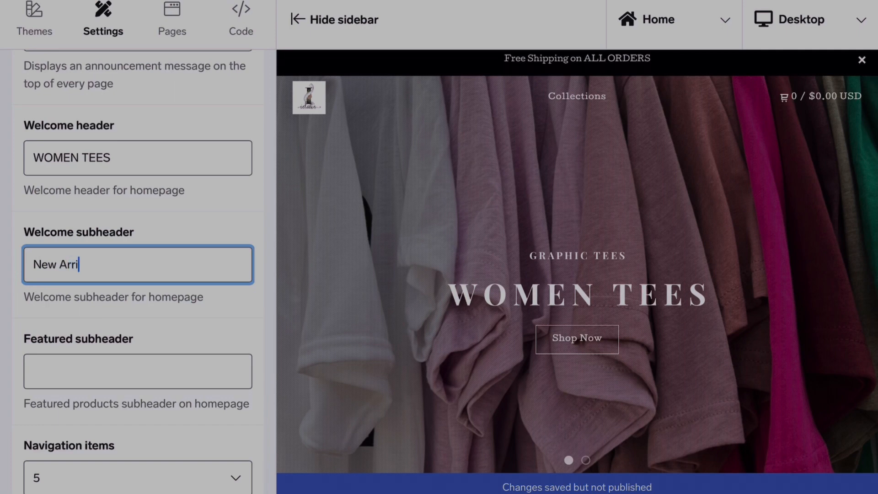
{"action": "type", "text": "vals"}
{"action": "key", "text": "BackSpace"}
{"action": "key", "text": "BackSpace"}
{"action": "key", "text": "BackSpace"}
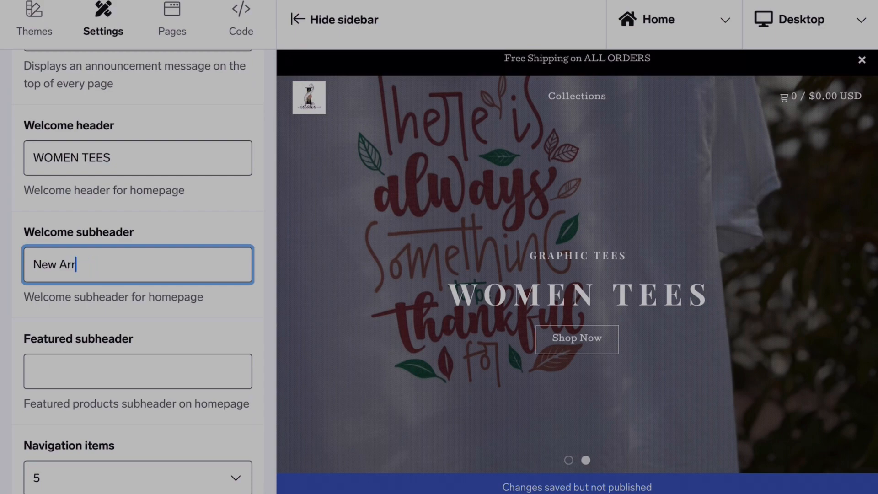
{"action": "type", "text": "ivals"}
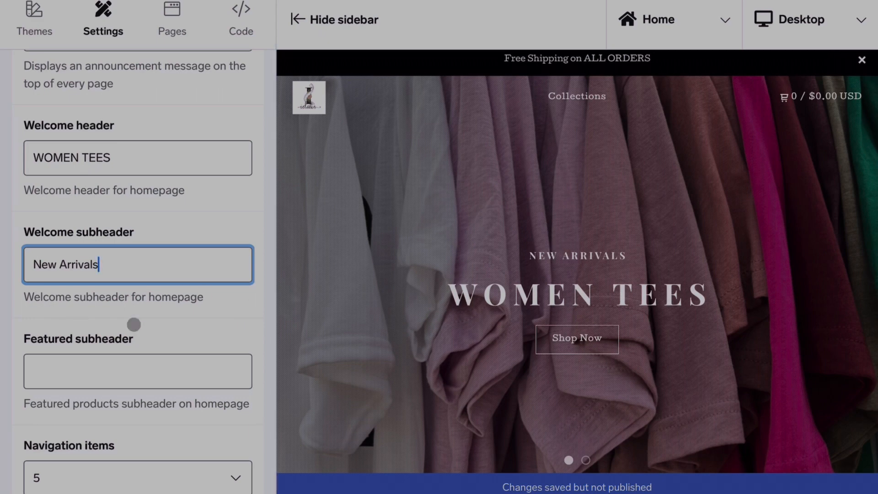
Step: Set the featured products subheader on the homepage to "All Colors"
{"action": "scroll", "coordinate": [134, 324], "scroll_direction": "down", "scroll_amount": 2}
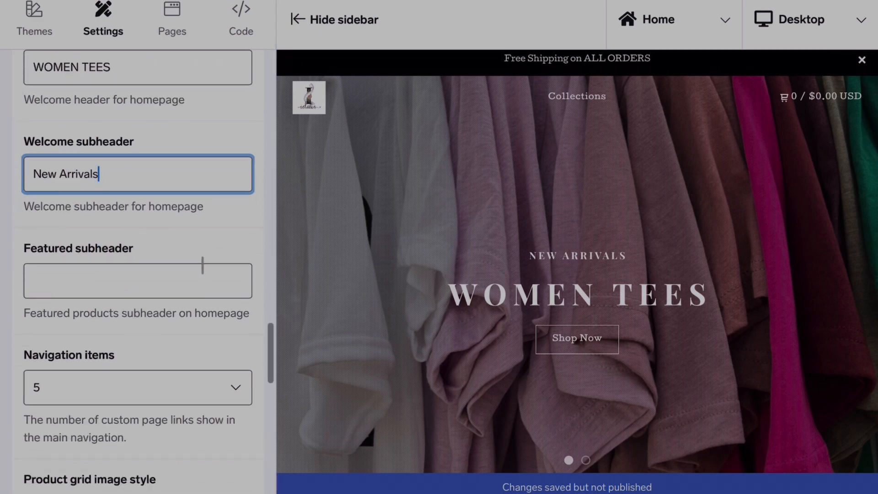
{"action": "left_click", "coordinate": [126, 296]}
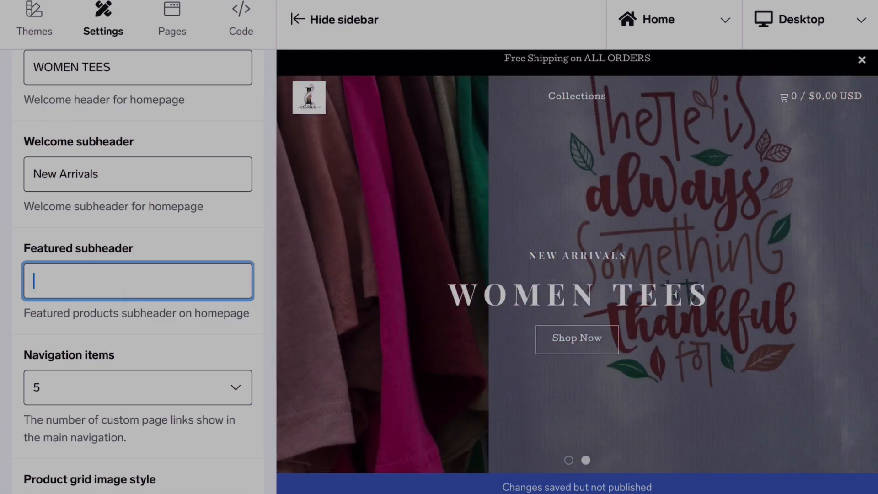
{"action": "type", "text": "All Colors"}
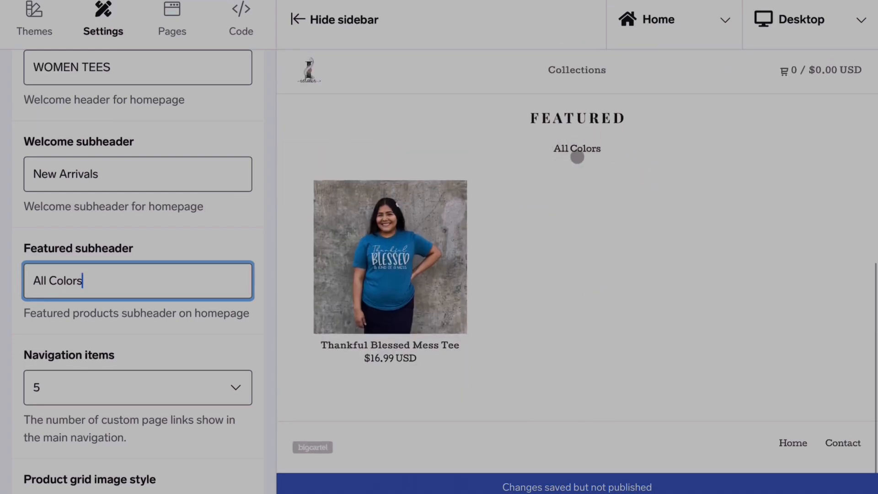
Step: Replace the featured products subheader on the homepage with "Best Sellers"
{"action": "left_click_drag", "start_coordinate": [113, 281], "coordinate": [3, 277]}
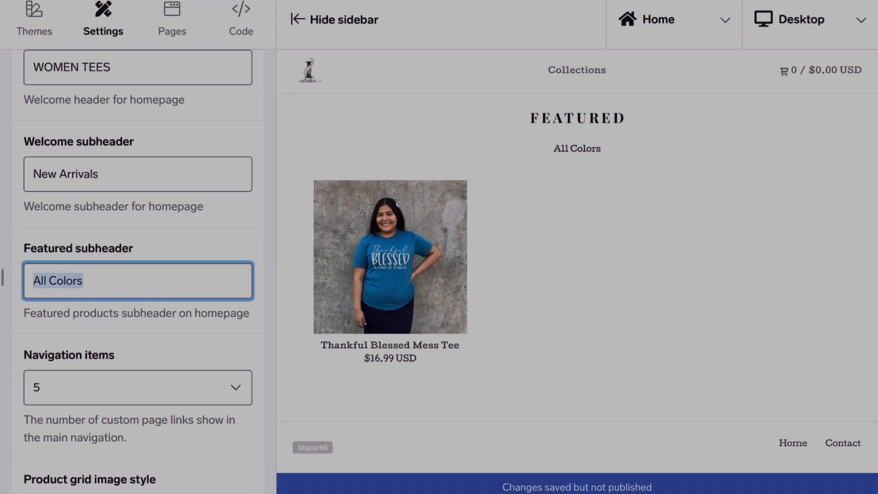
{"action": "type", "text": "W"}
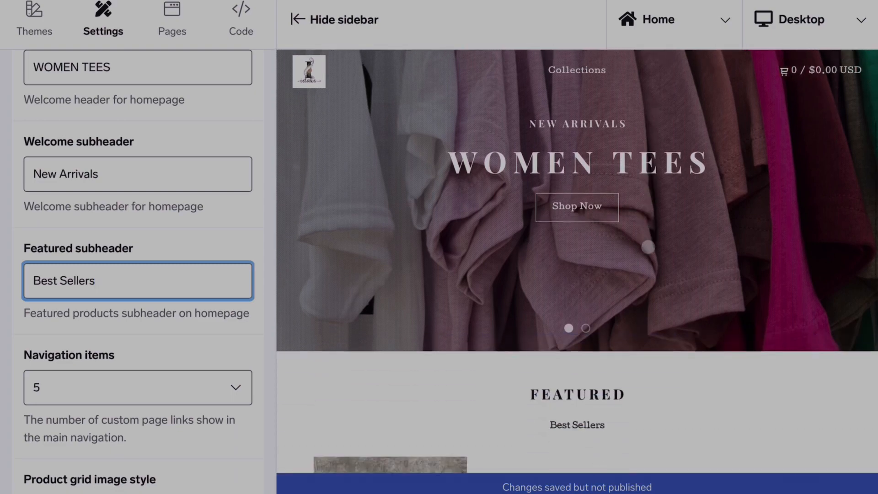
{"action": "scroll", "coordinate": [648, 247], "scroll_direction": "up", "scroll_amount": 10}
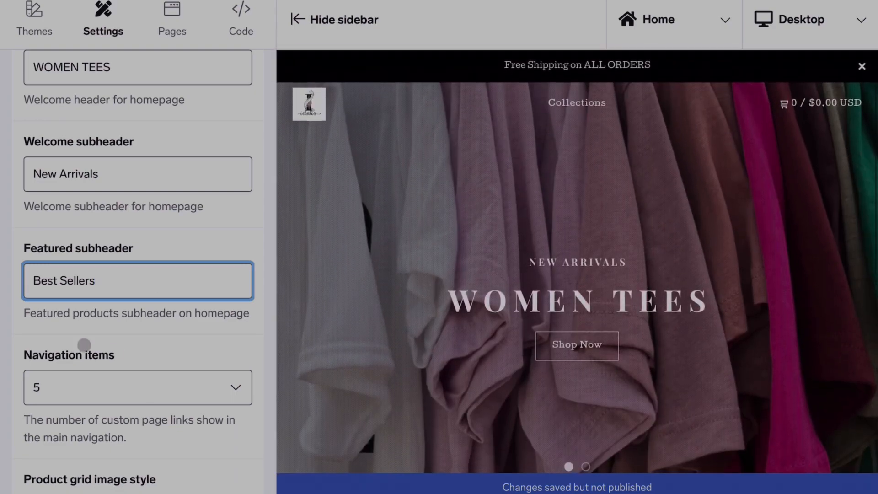
Step: View the second homepage slideshow image in the shop preview and return to the first one
{"action": "scroll", "coordinate": [638, 247], "scroll_direction": "down", "scroll_amount": 1}
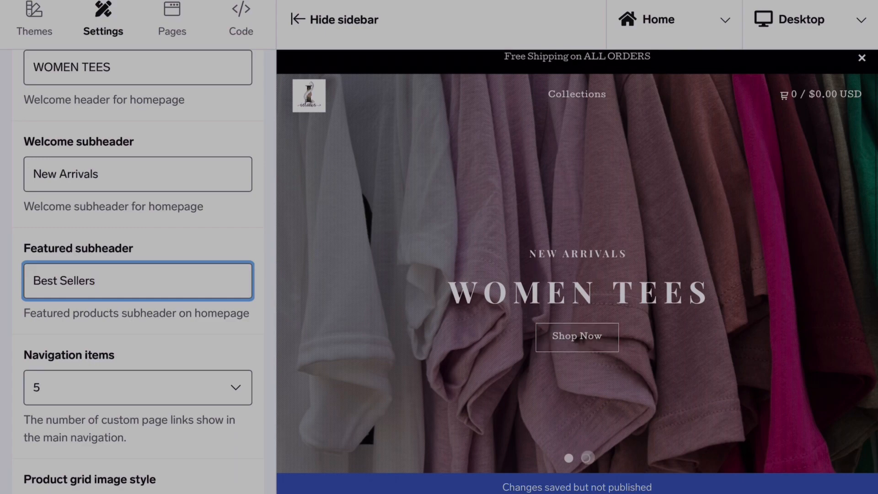
{"action": "left_click", "coordinate": [587, 458]}
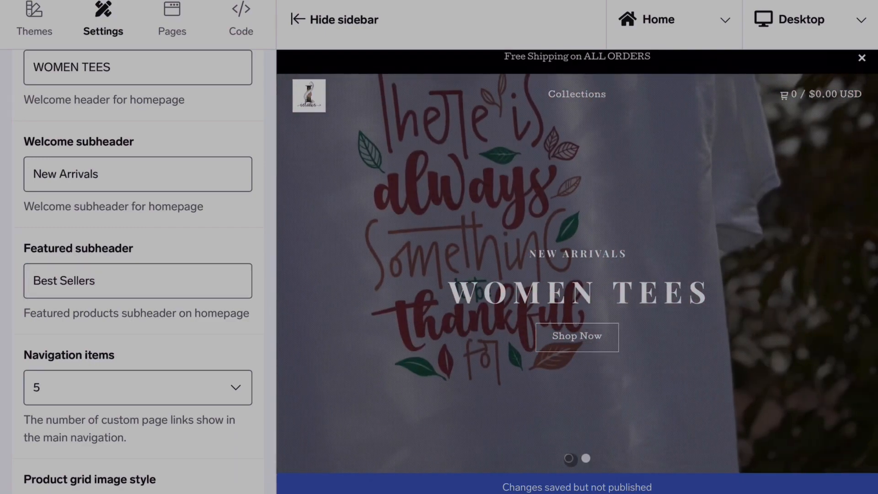
{"action": "left_click", "coordinate": [569, 457]}
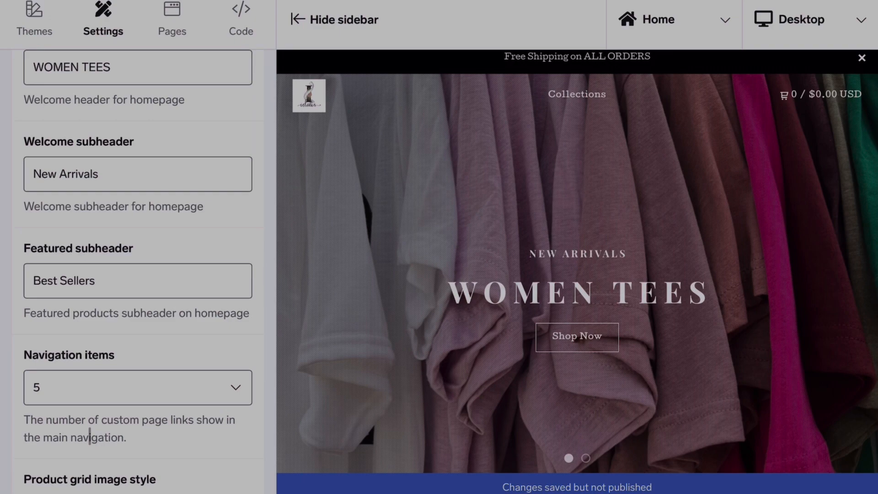
Step: Examine the available numbers of custom page links for the main navigation
{"action": "scroll", "coordinate": [90, 437], "scroll_direction": "down", "scroll_amount": 4}
{"action": "scroll", "coordinate": [103, 126], "scroll_direction": "up", "scroll_amount": 2}
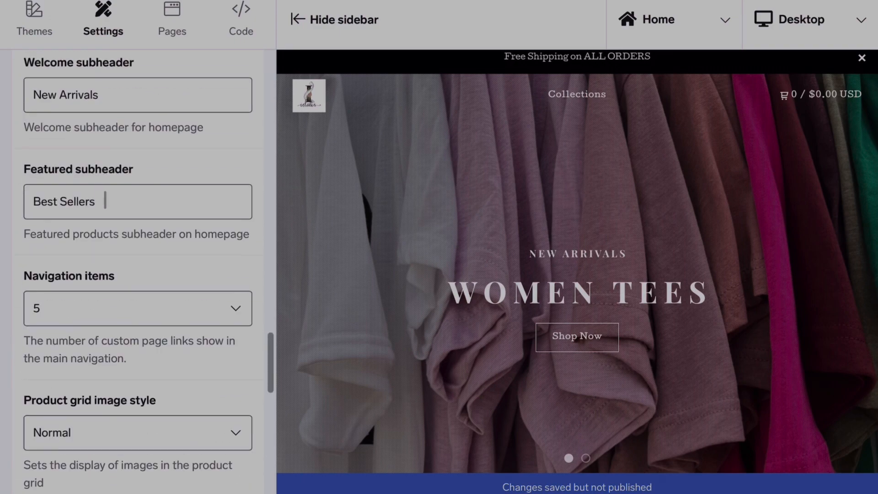
{"action": "left_click", "coordinate": [105, 202]}
{"action": "left_click", "coordinate": [122, 235]}
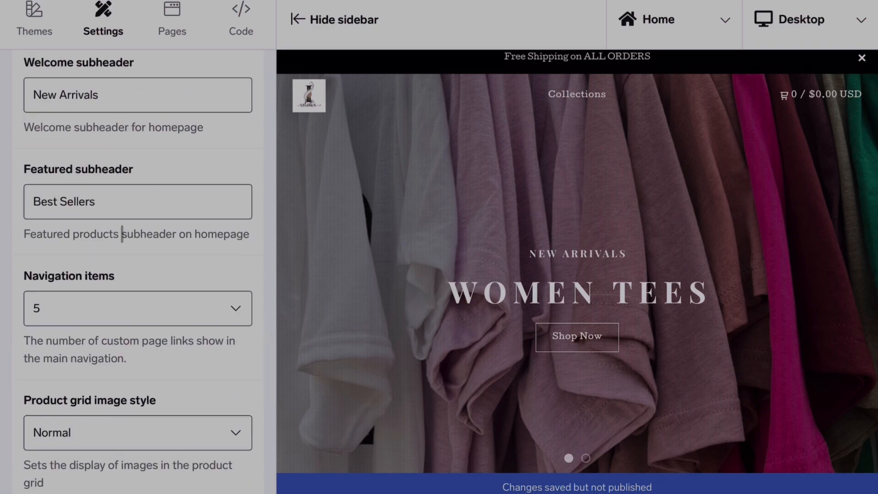
{"action": "left_click", "coordinate": [175, 200]}
{"action": "left_click", "coordinate": [198, 259]}
{"action": "scroll", "coordinate": [198, 249], "scroll_direction": "down", "scroll_amount": 3}
{"action": "left_click", "coordinate": [148, 171]}
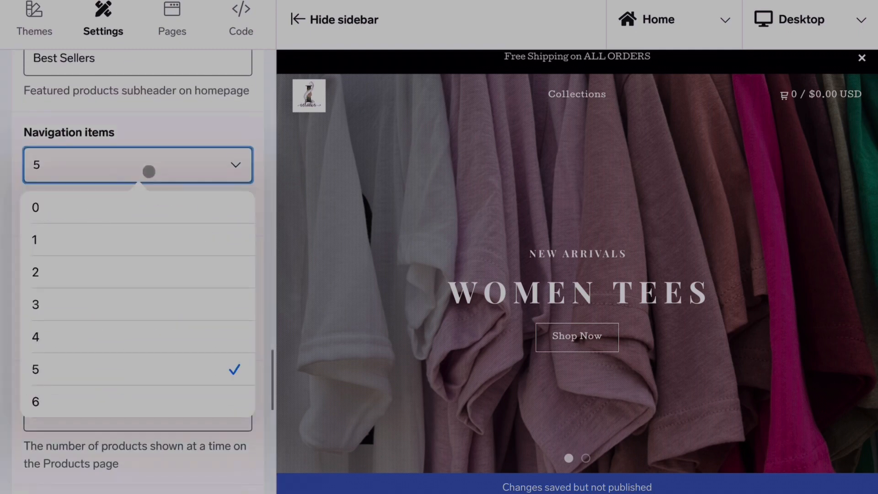
{"action": "left_click", "coordinate": [149, 172]}
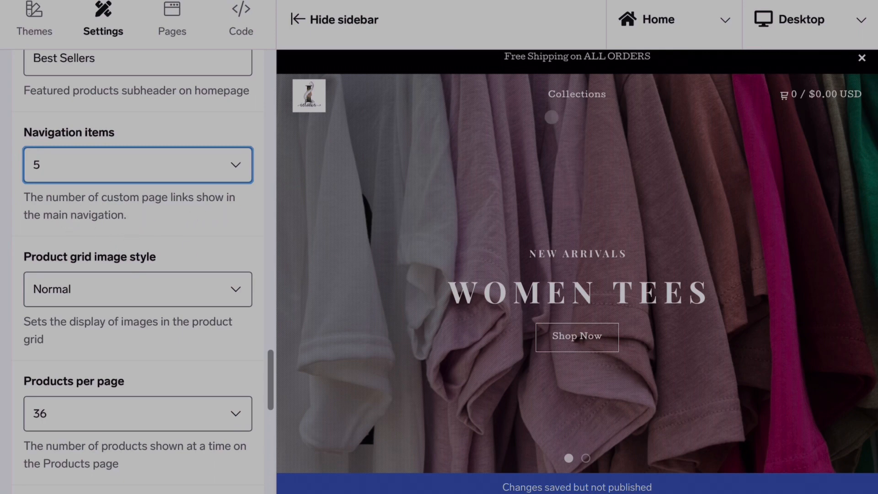
Step: Examine the product grid image style choices and the product count settings, comparing them with the featured section in the homepage preview
{"action": "scroll", "coordinate": [137, 304], "scroll_direction": "down", "scroll_amount": 3}
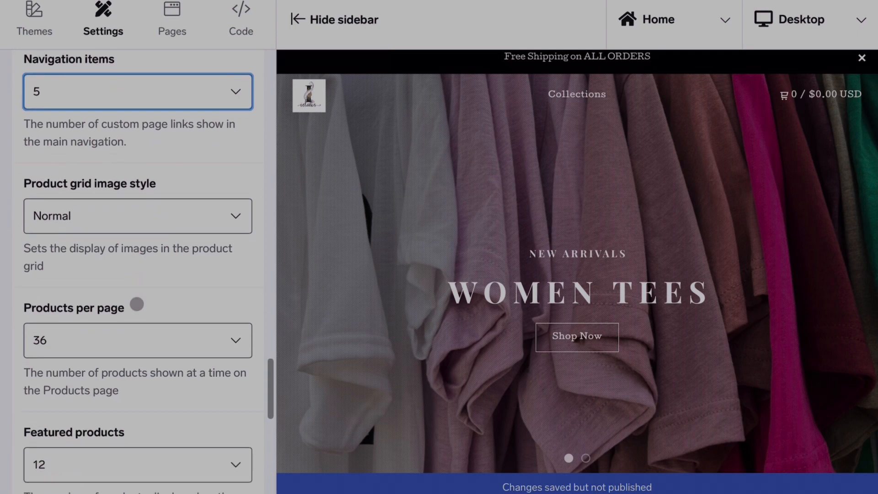
{"action": "left_click", "coordinate": [162, 182]}
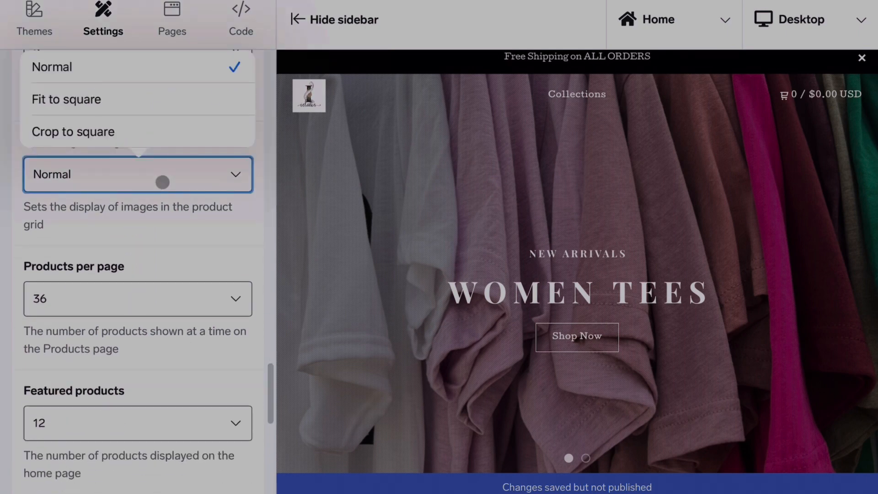
{"action": "scroll", "coordinate": [153, 366], "scroll_direction": "down", "scroll_amount": 4}
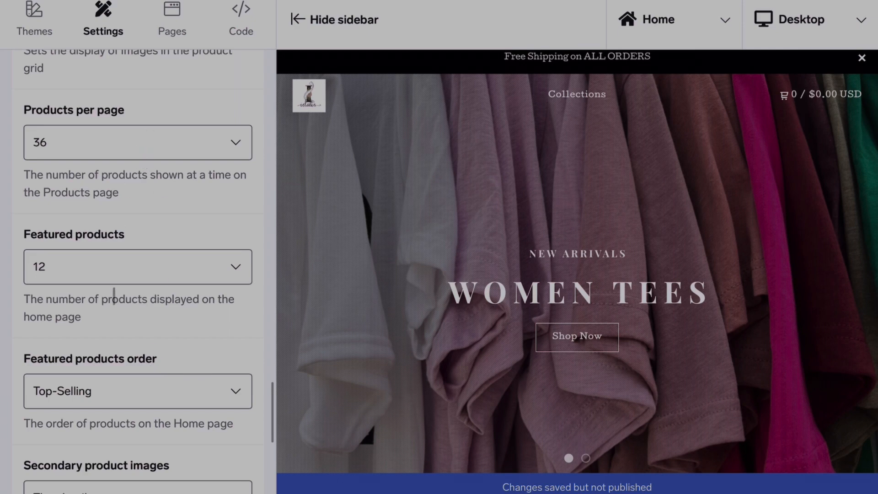
{"action": "scroll", "coordinate": [120, 269], "scroll_direction": "down", "scroll_amount": 1}
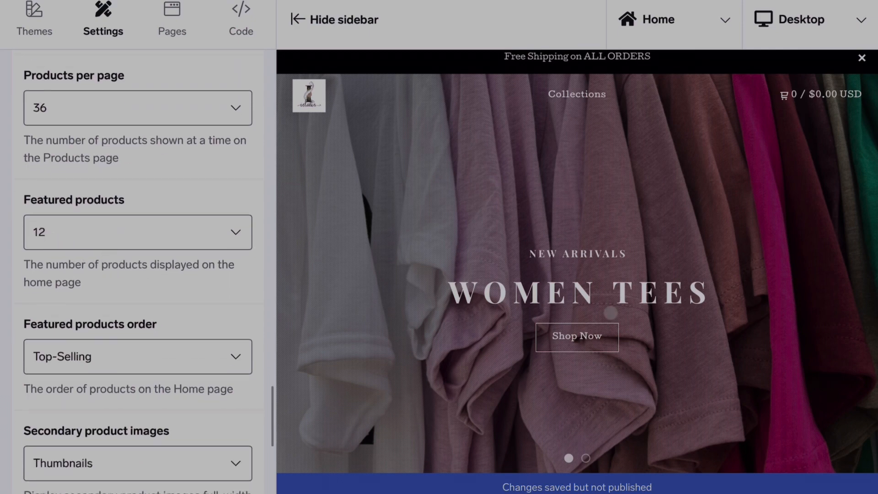
{"action": "scroll", "coordinate": [610, 313], "scroll_direction": "down", "scroll_amount": 5}
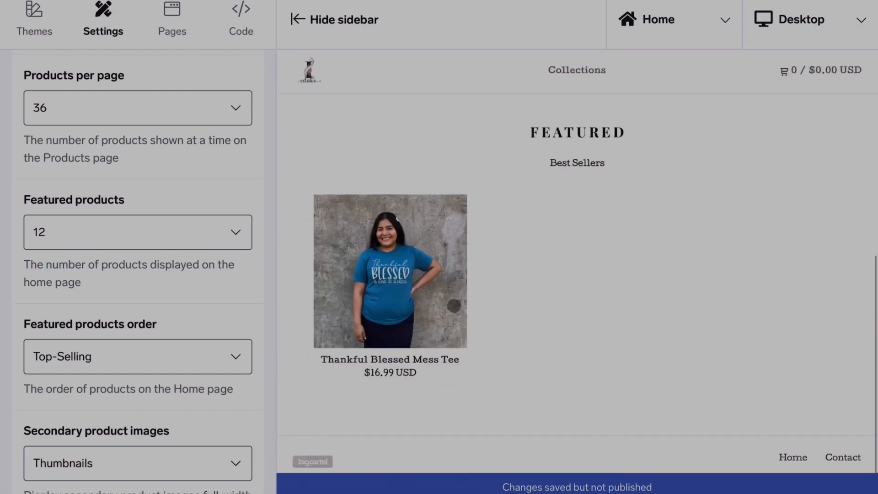
{"action": "scroll", "coordinate": [633, 336], "scroll_direction": "down", "scroll_amount": 2}
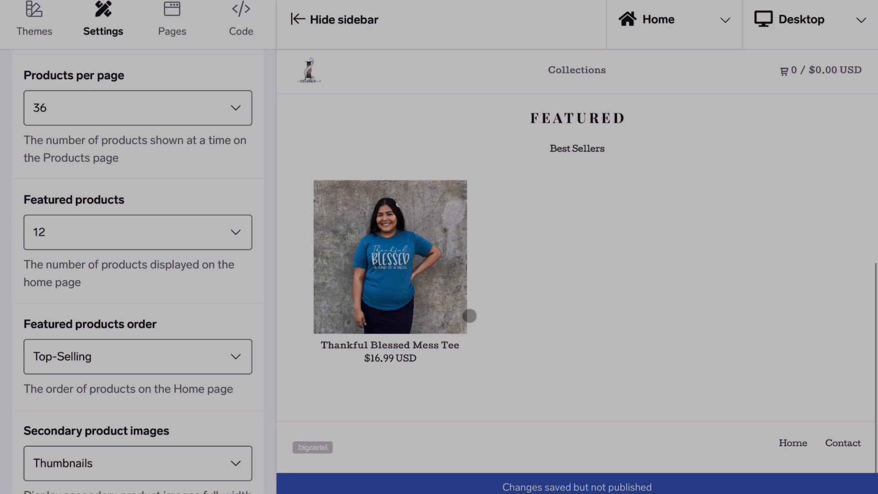
{"action": "scroll", "coordinate": [604, 214], "scroll_direction": "up", "scroll_amount": 1}
Step: Choose Top-Selling as the order of featured products on the homepage
{"action": "scroll", "coordinate": [186, 299], "scroll_direction": "down", "scroll_amount": 3}
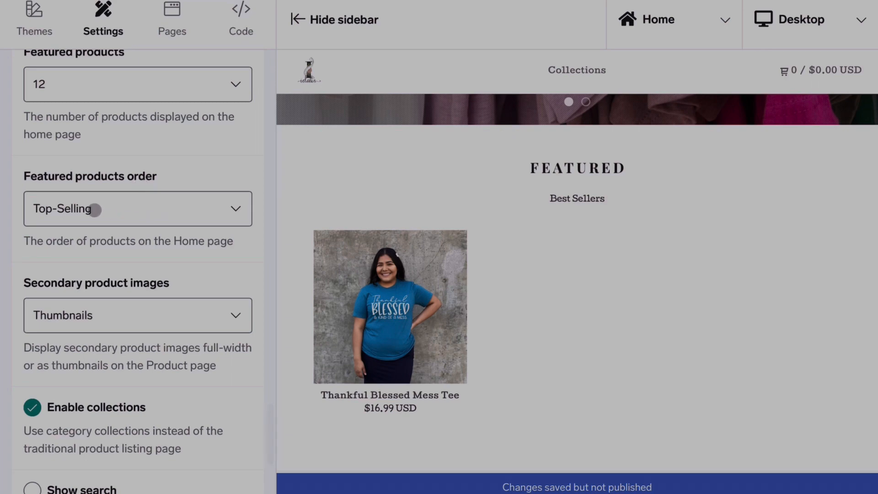
{"action": "left_click", "coordinate": [139, 212]}
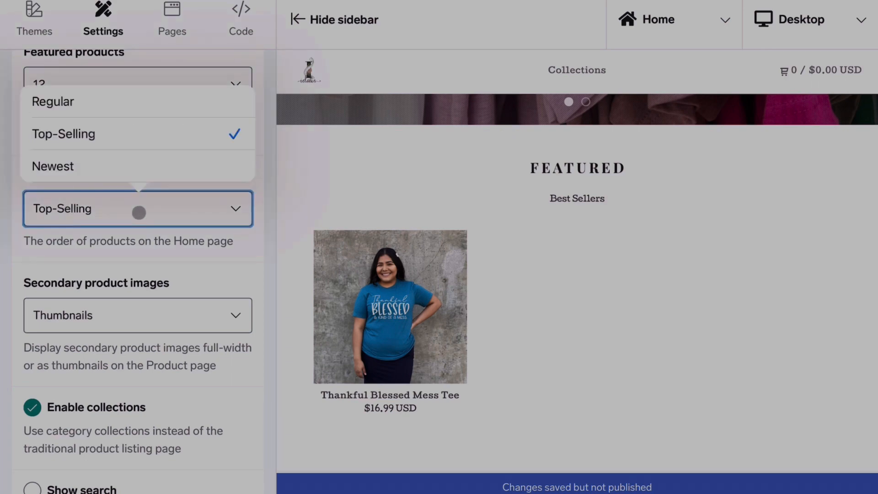
{"action": "left_click", "coordinate": [52, 137]}
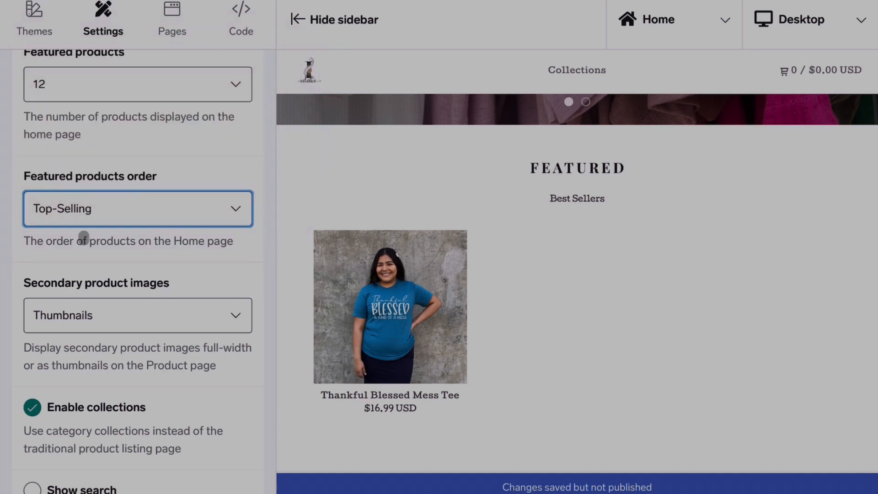
Step: Examine the secondary image, collections, search and share button settings, and the available price display formats
{"action": "scroll", "coordinate": [126, 251], "scroll_direction": "down", "scroll_amount": 4}
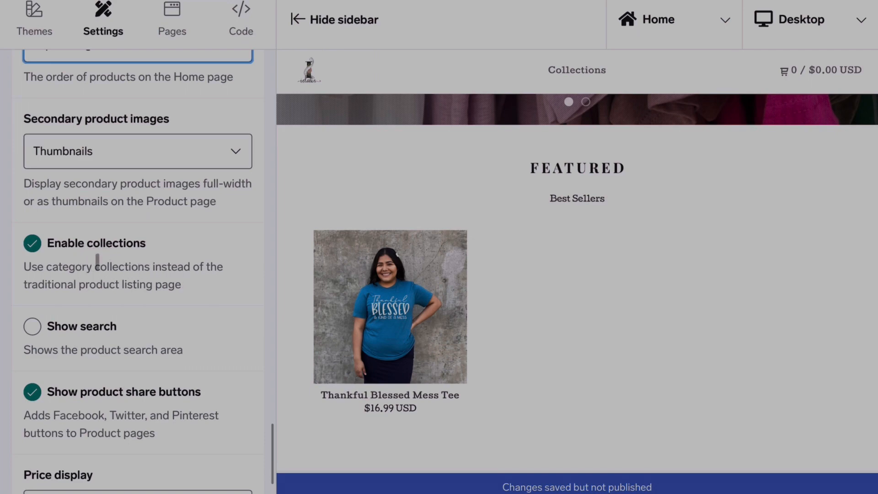
{"action": "scroll", "coordinate": [98, 249], "scroll_direction": "down", "scroll_amount": 5}
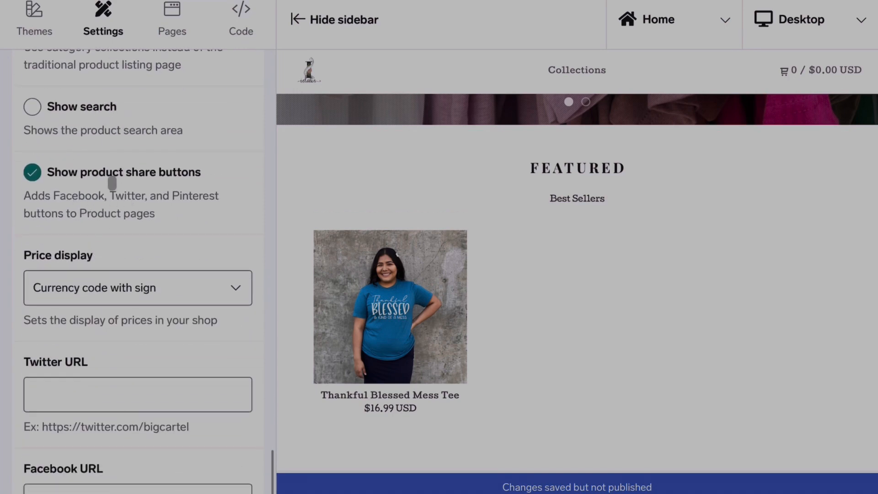
{"action": "scroll", "coordinate": [112, 212], "scroll_direction": "down", "scroll_amount": 2}
{"action": "left_click", "coordinate": [125, 198]}
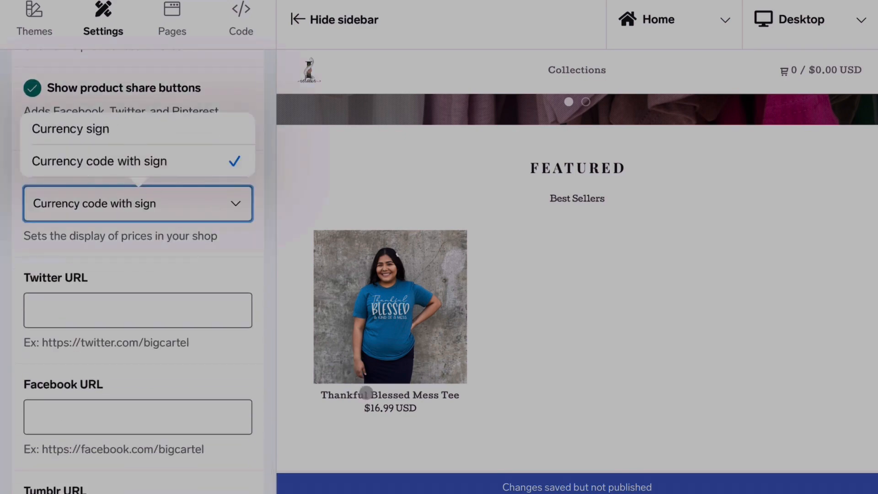
{"action": "left_click", "coordinate": [139, 214]}
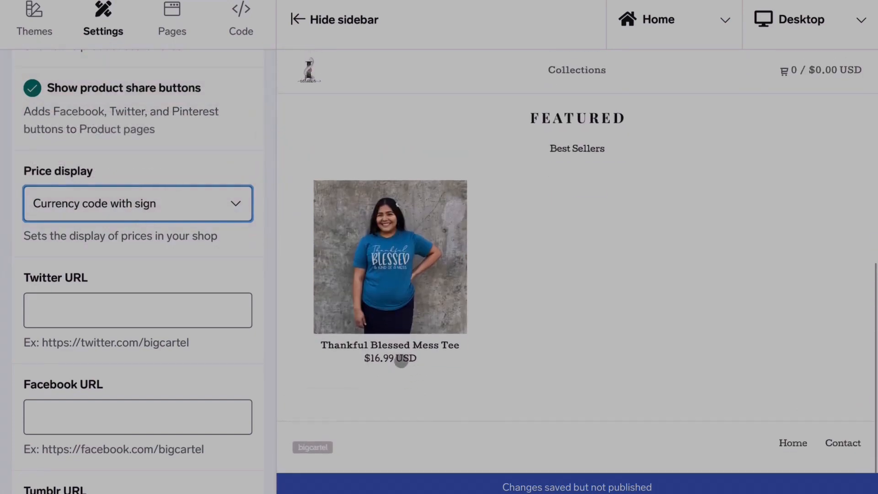
Step: Look over the Twitter, Facebook, Tumblr and Instagram URL settings for the shop
{"action": "scroll", "coordinate": [192, 339], "scroll_direction": "down", "scroll_amount": 2}
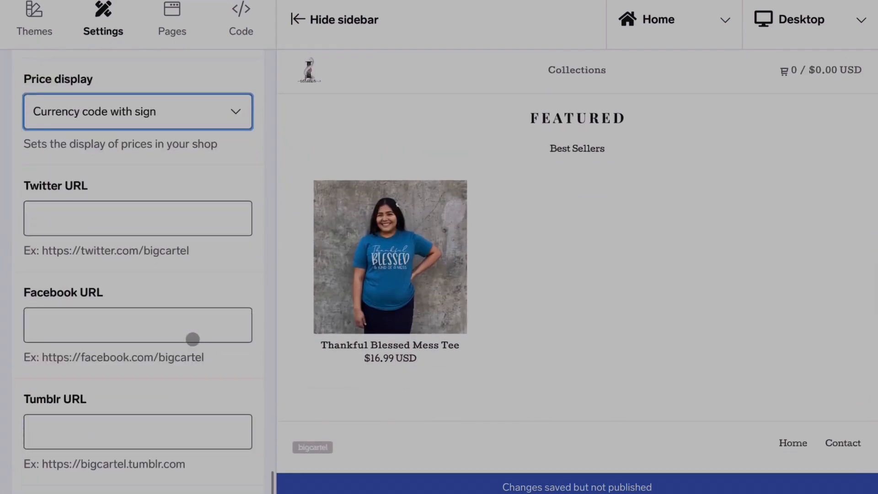
{"action": "scroll", "coordinate": [192, 339], "scroll_direction": "down", "scroll_amount": 4}
{"action": "scroll", "coordinate": [151, 467], "scroll_direction": "up", "scroll_amount": 1}
{"action": "scroll", "coordinate": [137, 188], "scroll_direction": "up", "scroll_amount": 2}
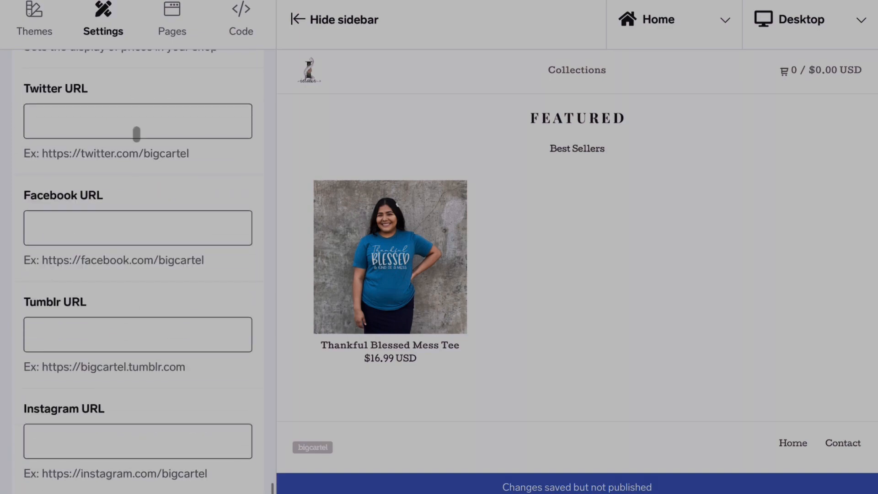
{"action": "scroll", "coordinate": [133, 357], "scroll_direction": "down", "scroll_amount": 2}
Step: Add a new custom page to the shop and name it "Shipping Policy"
{"action": "scroll", "coordinate": [167, 303], "scroll_direction": "up", "scroll_amount": 12}
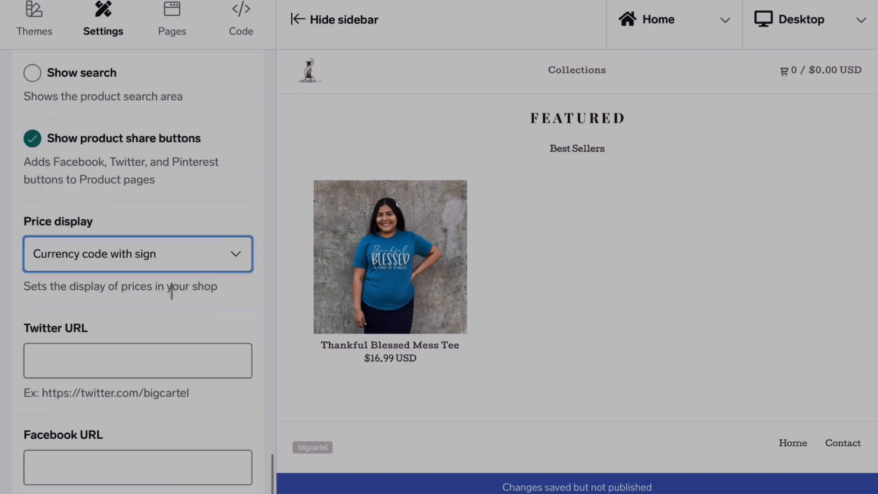
{"action": "scroll", "coordinate": [171, 293], "scroll_direction": "up", "scroll_amount": 20}
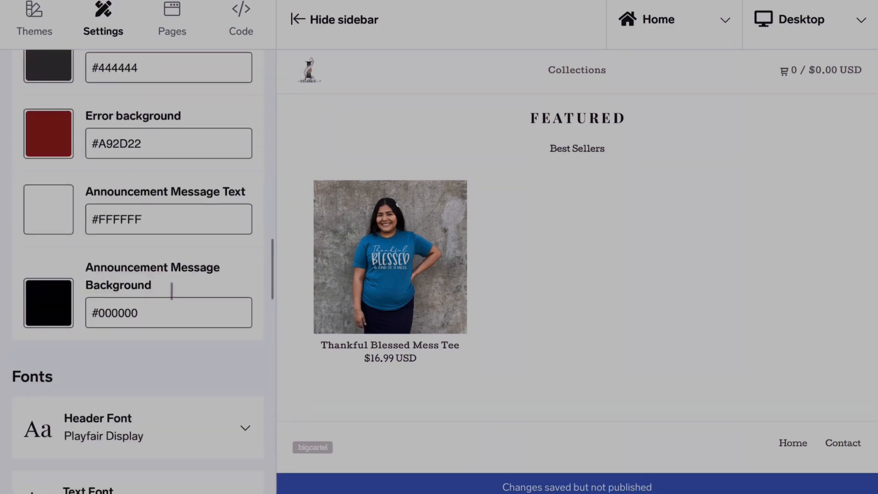
{"action": "scroll", "coordinate": [171, 291], "scroll_direction": "up", "scroll_amount": 15}
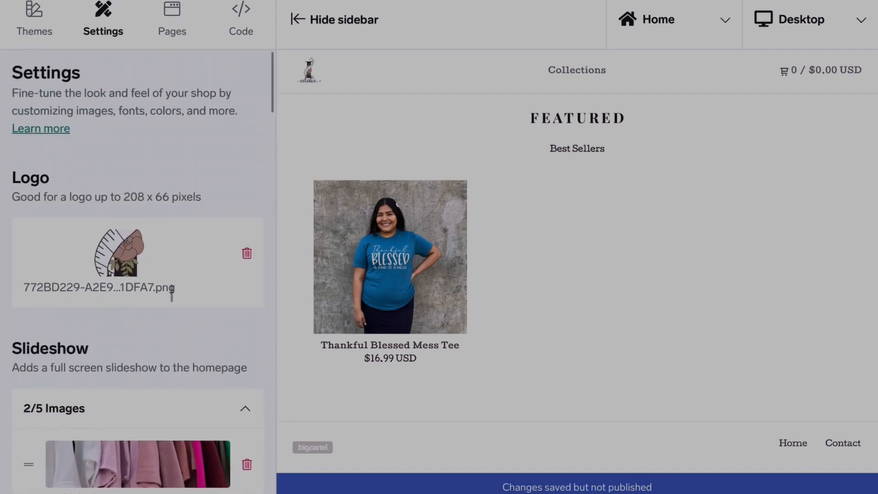
{"action": "left_click", "coordinate": [173, 19]}
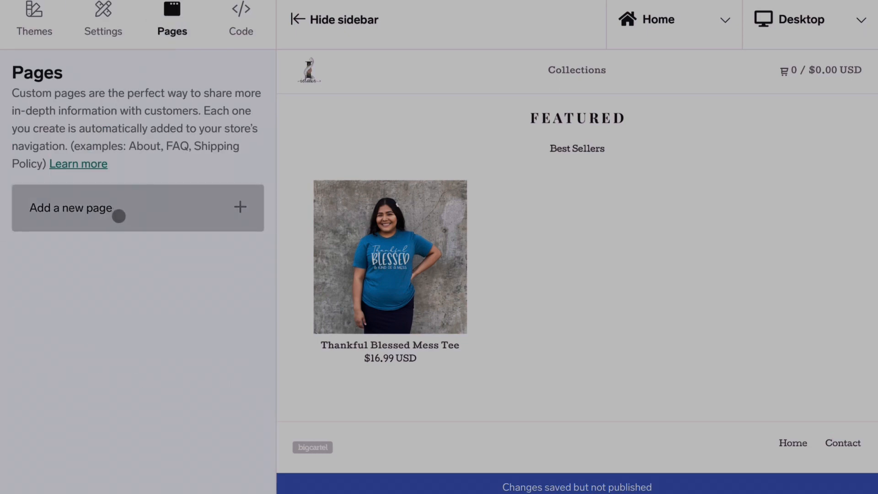
{"action": "left_click", "coordinate": [118, 216]}
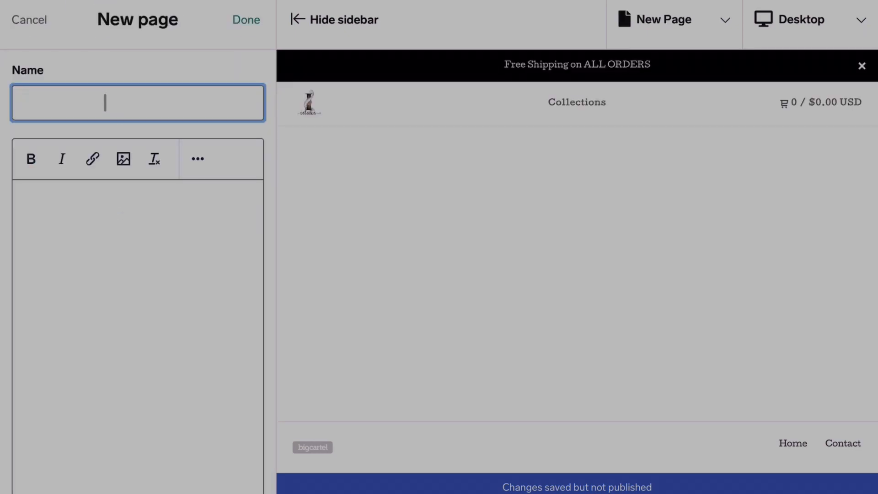
{"action": "type", "text": "Shipping"}
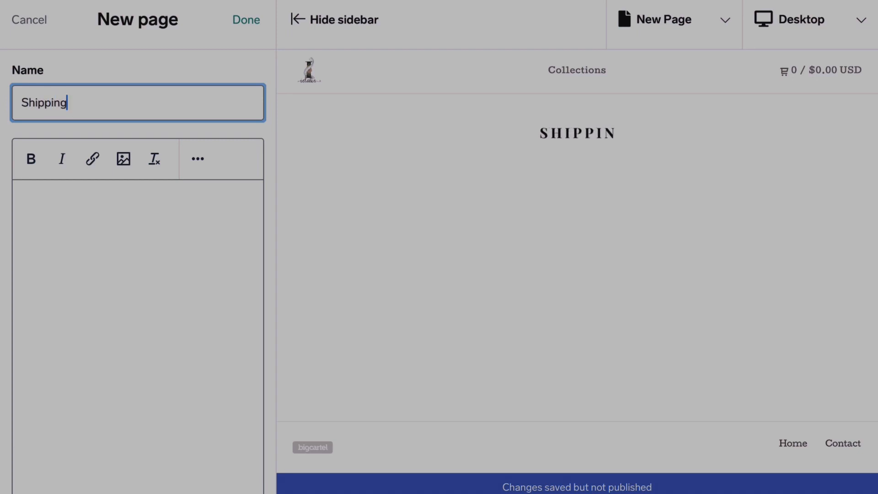
{"action": "type", "text": "cy"}
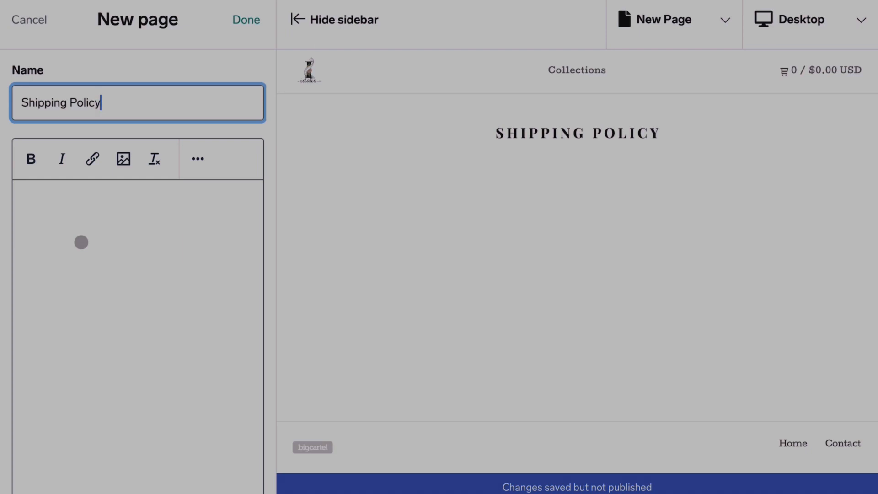
Step: Switch to Notes and copy the full body text of the Shipping Policy note for the new shop page
{"action": "key", "text": "super+Up"}
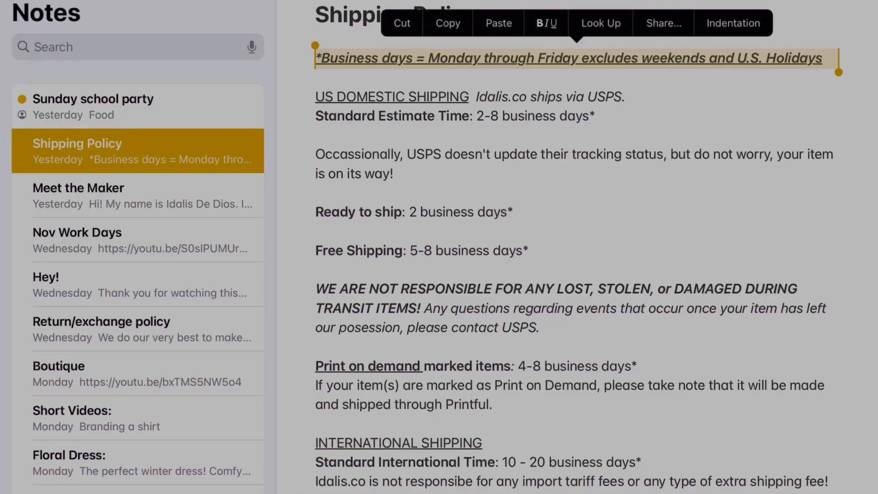
{"action": "left_click_drag", "start_coordinate": [839, 72], "coordinate": [826, 491]}
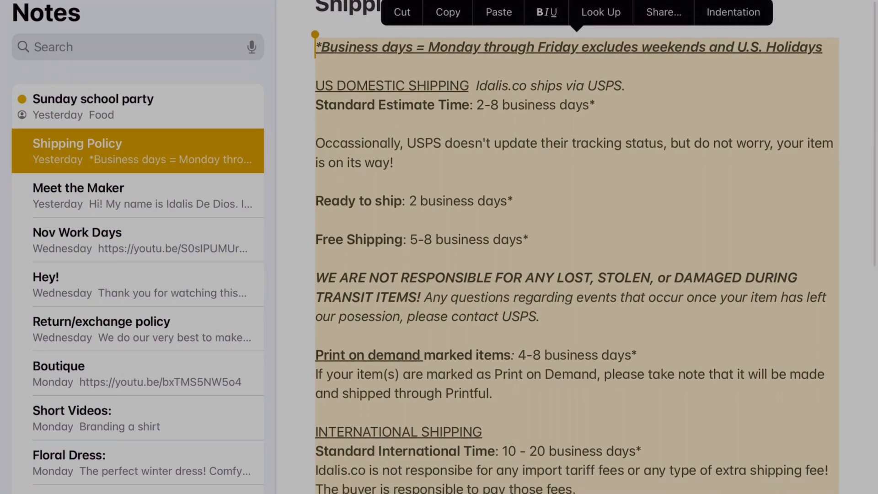
{"action": "left_click", "coordinate": [448, 12]}
{"action": "key", "text": "super+Up"}
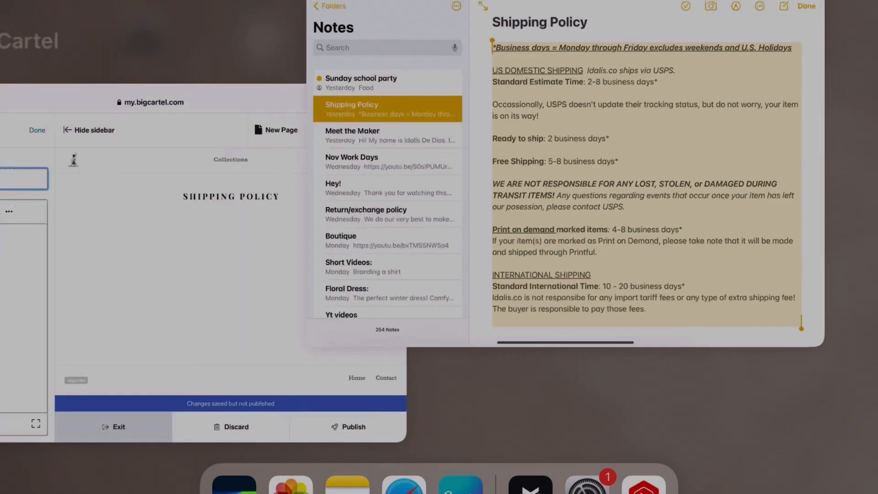
Step: Return to the Big Cartel page editor, paste the copied policy text into the Shipping Policy page body, and remove the trailing empty line
{"action": "left_click", "coordinate": [705, 337]}
{"action": "left_click", "coordinate": [137, 256]}
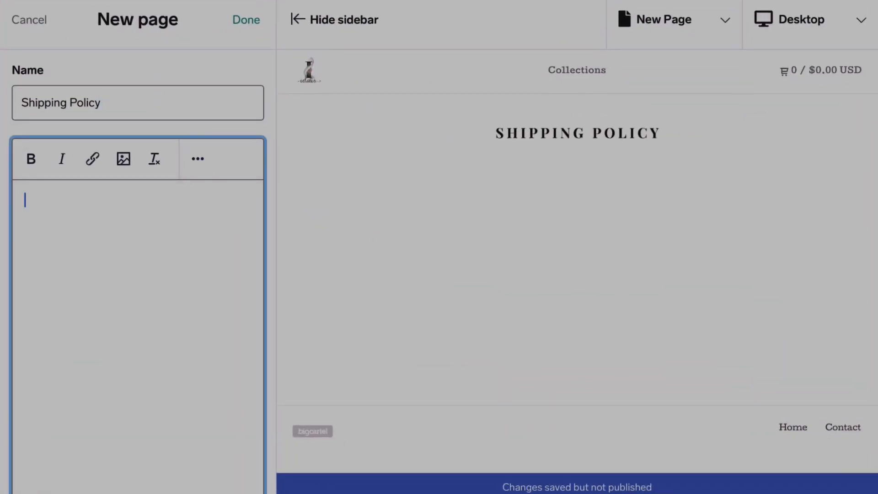
{"action": "left_click", "coordinate": [25, 200]}
{"action": "left_click", "coordinate": [33, 231]}
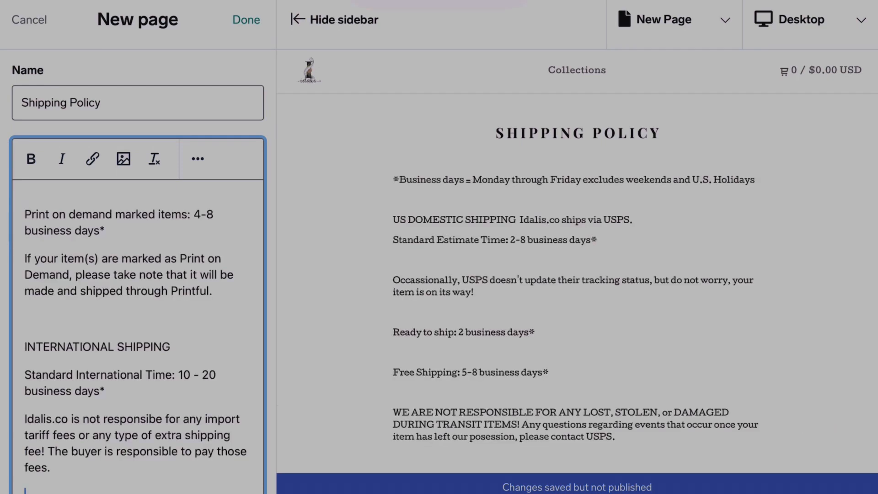
{"action": "key", "text": "BackSpace"}
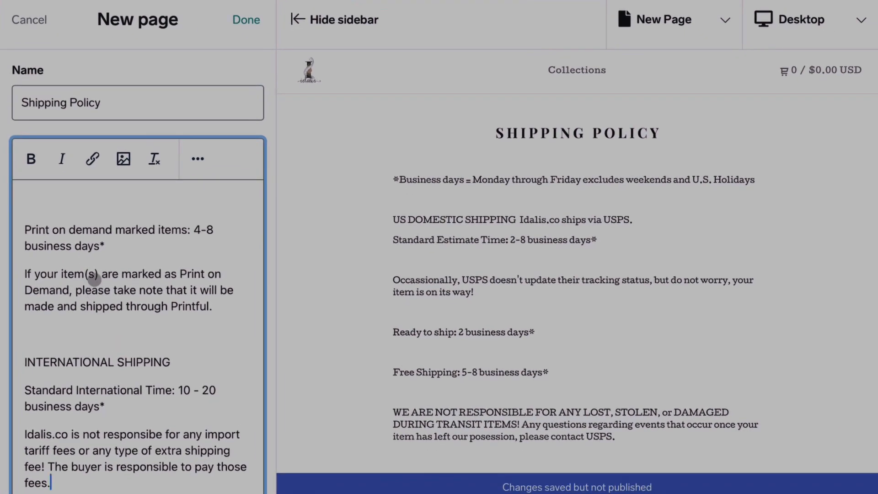
Step: Make the opening "*Business days = Monday through Friday excludes weekends and U.S. Holidays" line bold
{"action": "scroll", "coordinate": [94, 279], "scroll_direction": "up", "scroll_amount": 10}
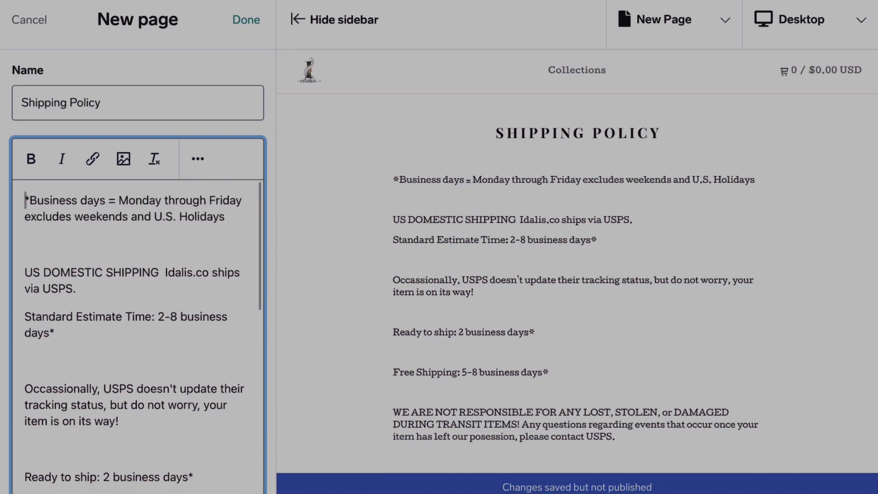
{"action": "left_click_drag", "start_coordinate": [25, 200], "coordinate": [150, 224]}
{"action": "left_click", "coordinate": [31, 159]}
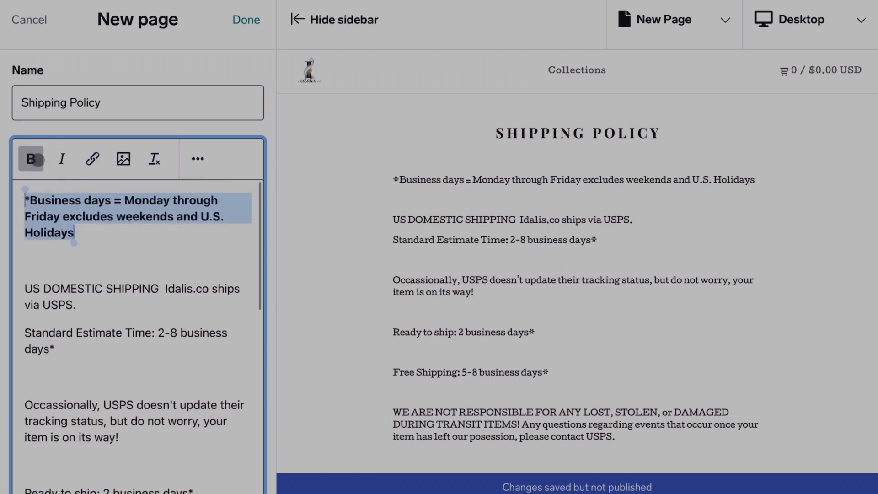
Step: Put "Idalis.co ships via USPS." on its own line and format "US DOMESTIC SHIPPING" as a Header
{"action": "left_click", "coordinate": [85, 304]}
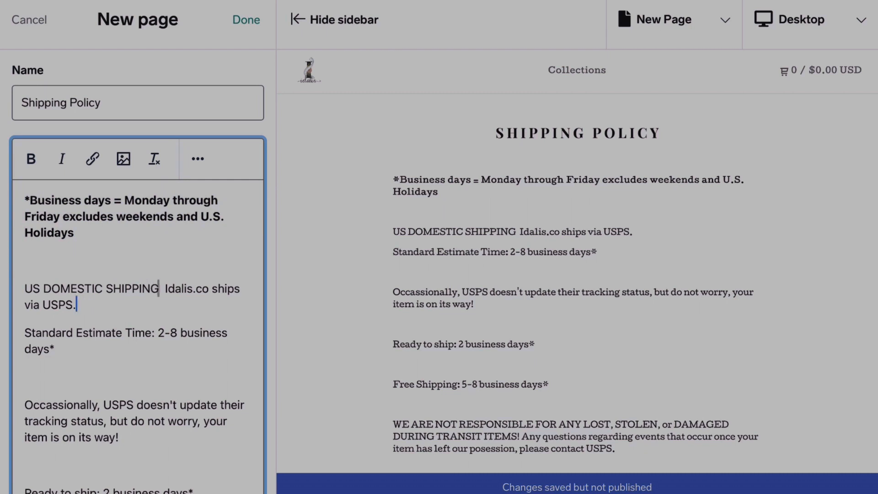
{"action": "left_click_drag", "start_coordinate": [159, 288], "coordinate": [44, 289]}
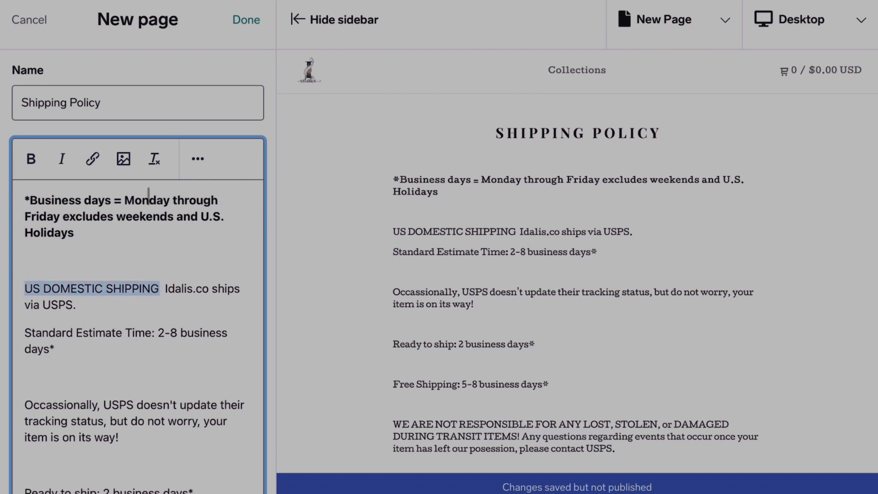
{"action": "left_click", "coordinate": [197, 159]}
{"action": "left_click", "coordinate": [164, 358]}
{"action": "key", "text": "Return"}
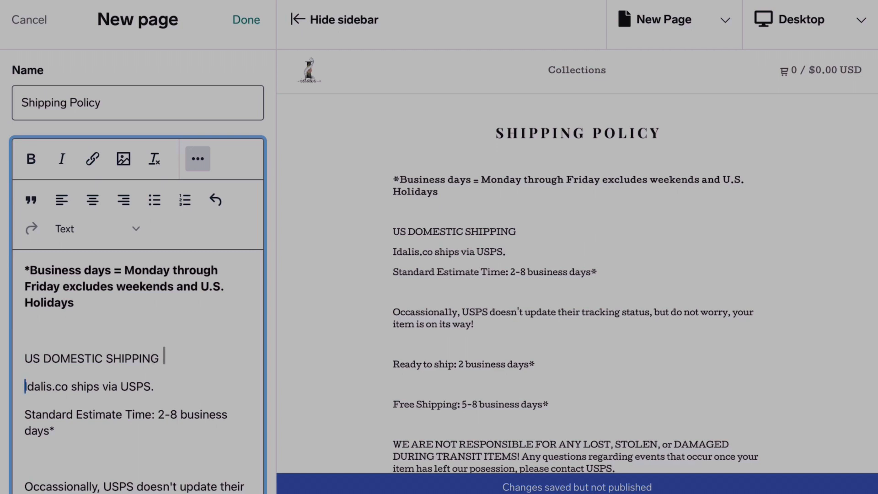
{"action": "left_click_drag", "start_coordinate": [164, 358], "coordinate": [25, 358]}
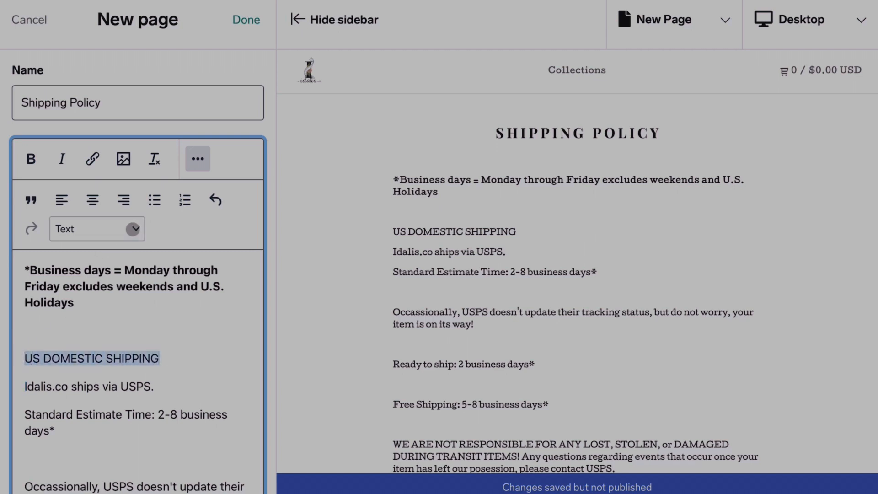
{"action": "left_click", "coordinate": [133, 228]}
{"action": "left_click", "coordinate": [111, 297]}
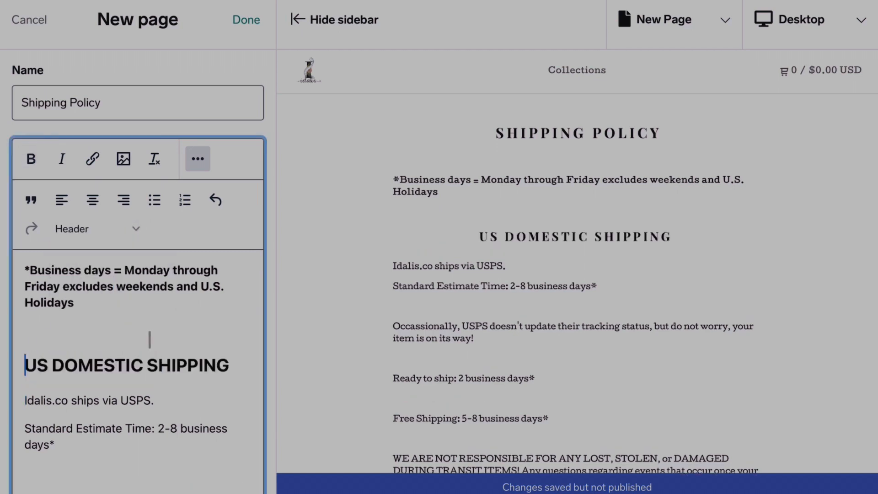
Step: Format the "INTERNATIONAL SHIPPING" line near the end of the policy text as a Header
{"action": "scroll", "coordinate": [150, 339], "scroll_direction": "down", "scroll_amount": 9}
{"action": "scroll", "coordinate": [149, 339], "scroll_direction": "down", "scroll_amount": 10}
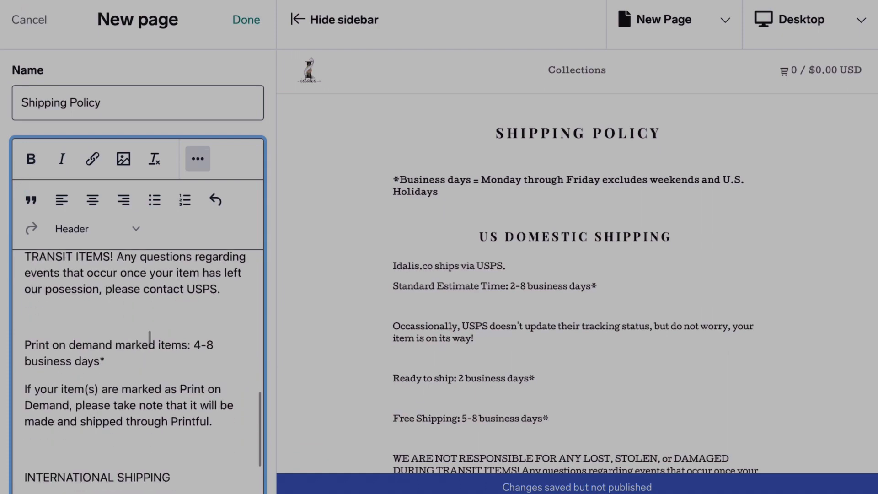
{"action": "left_click_drag", "start_coordinate": [174, 364], "coordinate": [192, 363]}
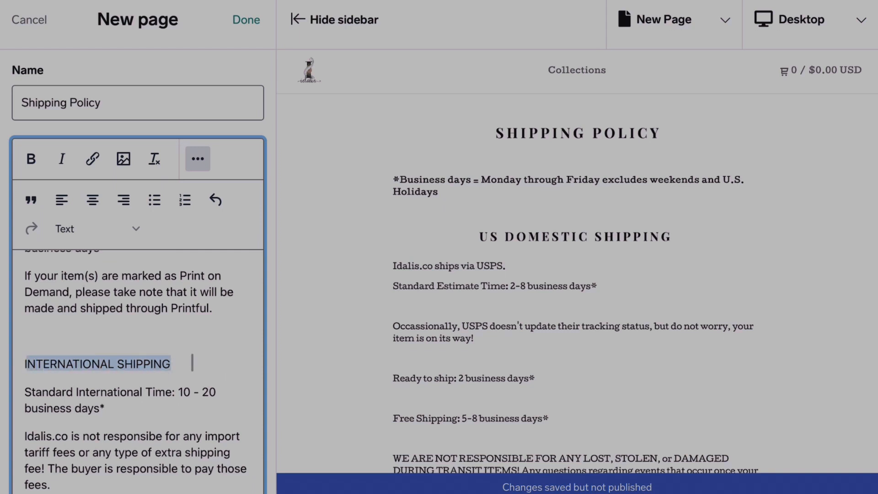
{"action": "left_click", "coordinate": [133, 230]}
{"action": "left_click", "coordinate": [127, 288]}
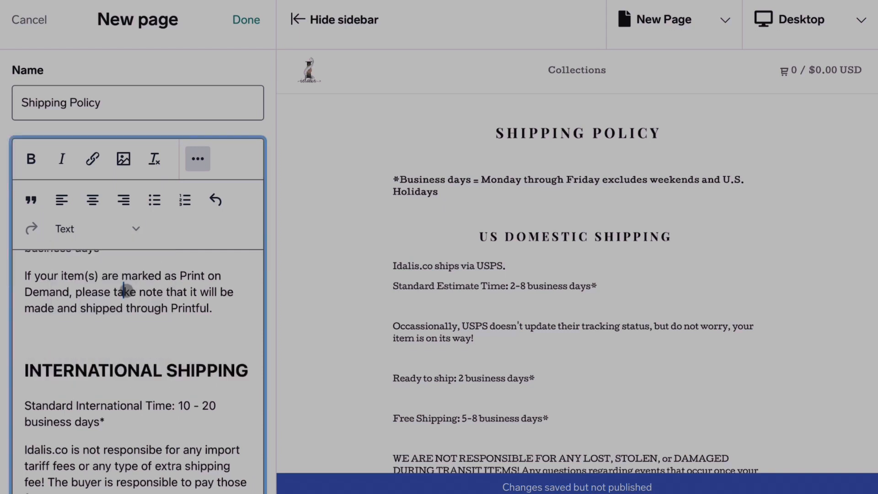
{"action": "scroll", "coordinate": [164, 370], "scroll_direction": "down", "scroll_amount": 1}
{"action": "scroll", "coordinate": [165, 369], "scroll_direction": "up", "scroll_amount": 10}
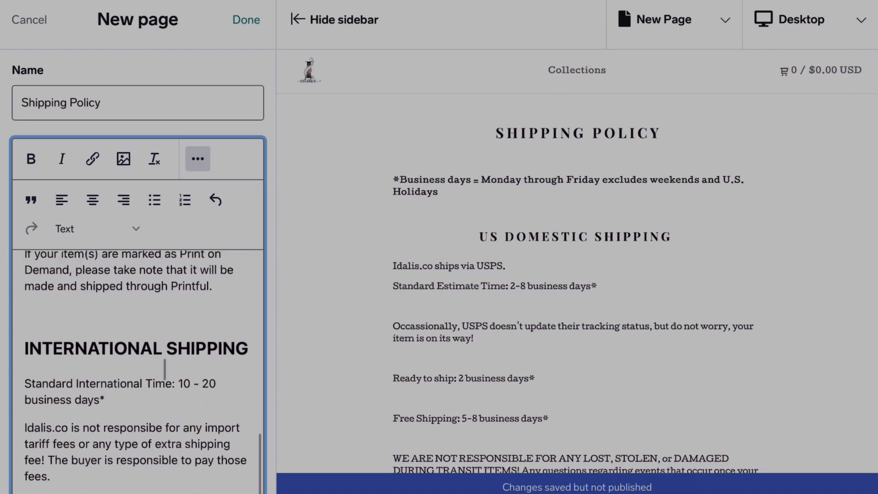
{"action": "scroll", "coordinate": [164, 368], "scroll_direction": "up", "scroll_amount": 5}
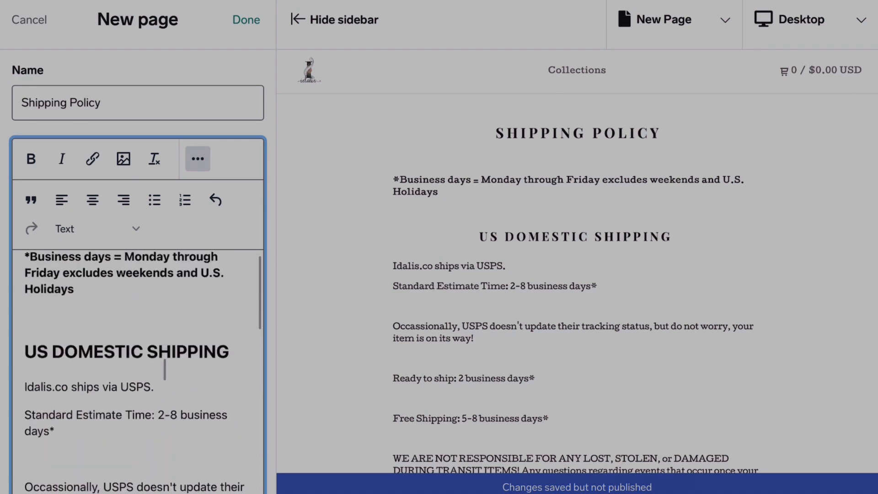
{"action": "scroll", "coordinate": [164, 368], "scroll_direction": "down", "scroll_amount": 2}
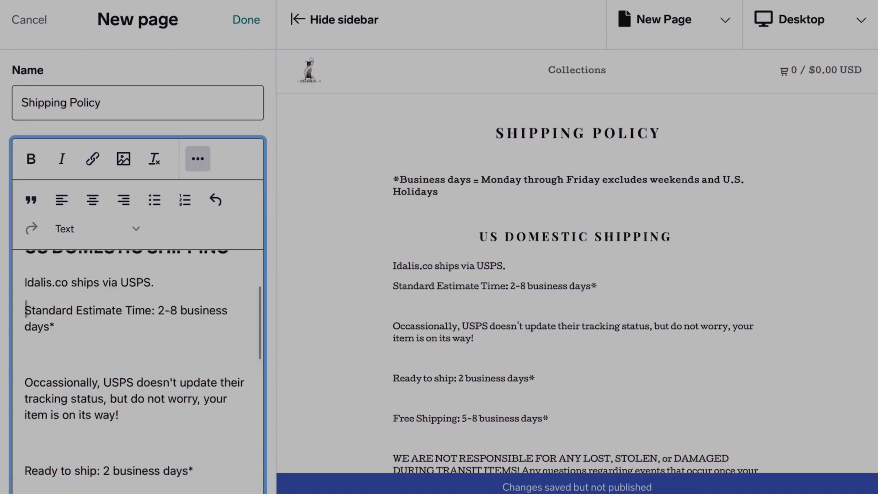
{"action": "left_click_drag", "start_coordinate": [42, 309], "coordinate": [145, 320]}
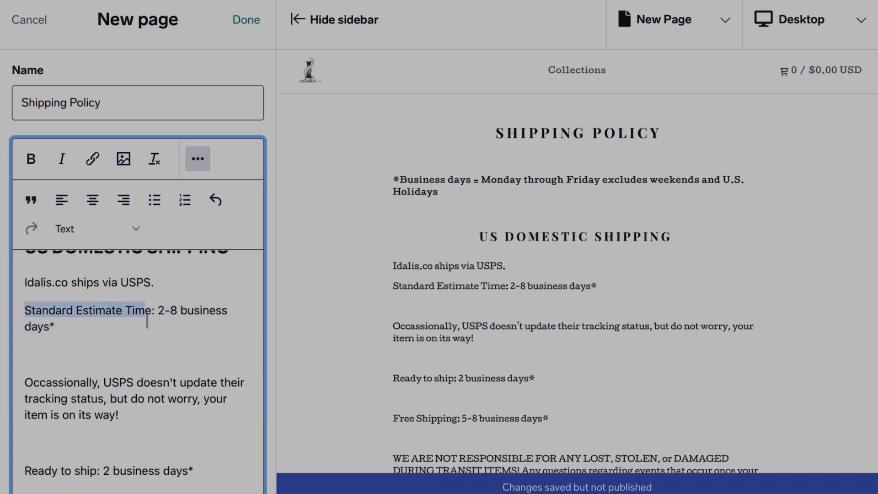
{"action": "left_click", "coordinate": [92, 160]}
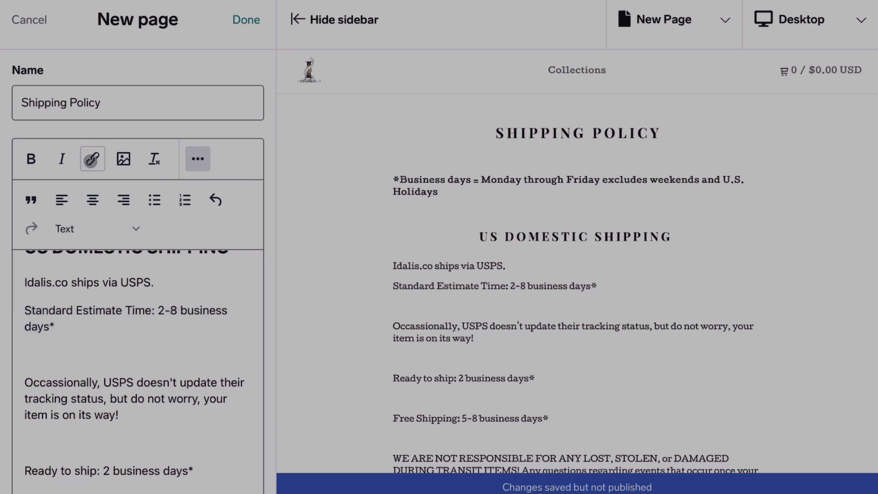
Step: Remove the empty line above the US DOMESTIC SHIPPING header, check the page preview, and save the Shipping Policy page
{"action": "left_click", "coordinate": [124, 298]}
{"action": "scroll", "coordinate": [124, 298], "scroll_direction": "up", "scroll_amount": 4}
{"action": "scroll", "coordinate": [124, 298], "scroll_direction": "down", "scroll_amount": 1}
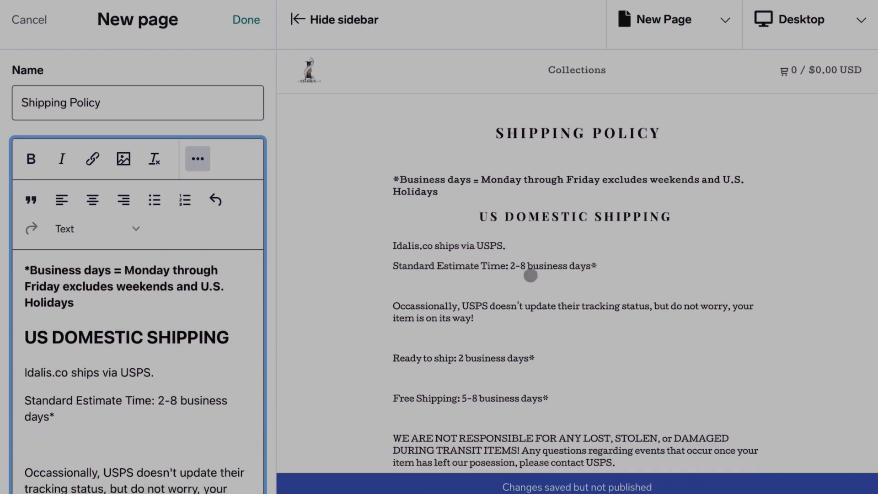
{"action": "scroll", "coordinate": [531, 275], "scroll_direction": "down", "scroll_amount": 7}
{"action": "scroll", "coordinate": [531, 276], "scroll_direction": "up", "scroll_amount": 6}
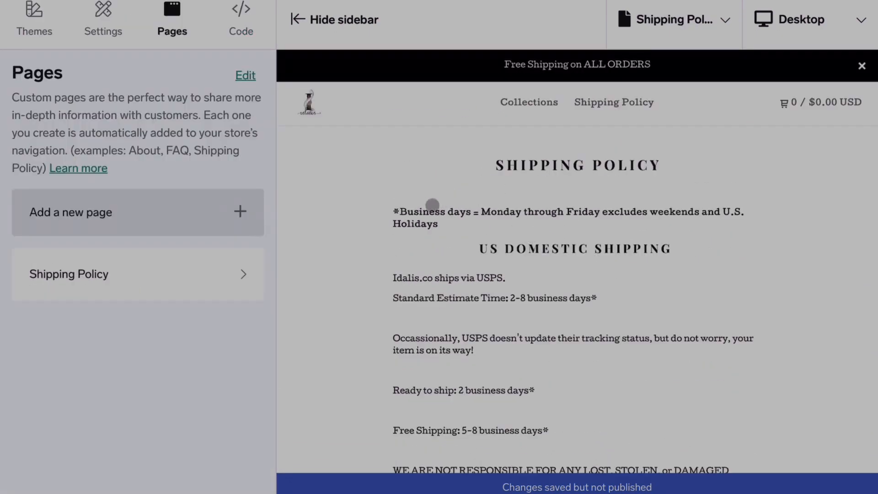
Step: Preview the storefront's home page down to its footer and look over the Contact page form
{"action": "left_click", "coordinate": [310, 110]}
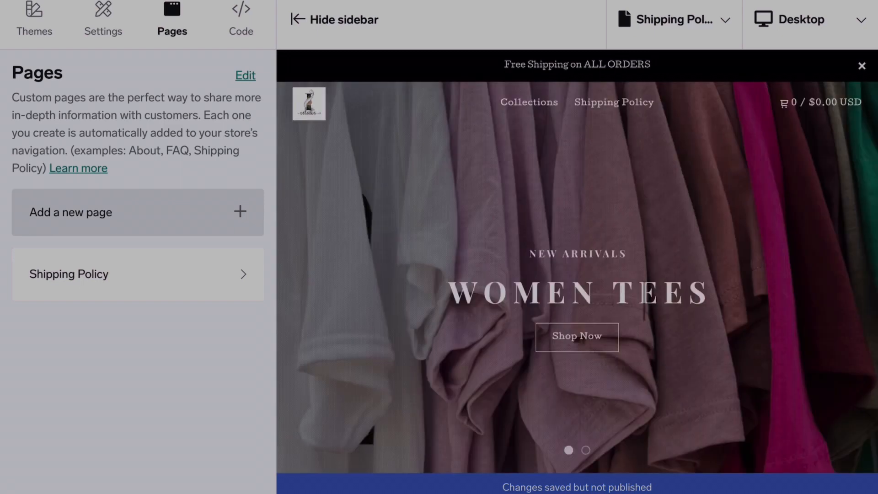
{"action": "scroll", "coordinate": [577, 261], "scroll_direction": "down", "scroll_amount": 8}
{"action": "scroll", "coordinate": [578, 261], "scroll_direction": "up", "scroll_amount": 7}
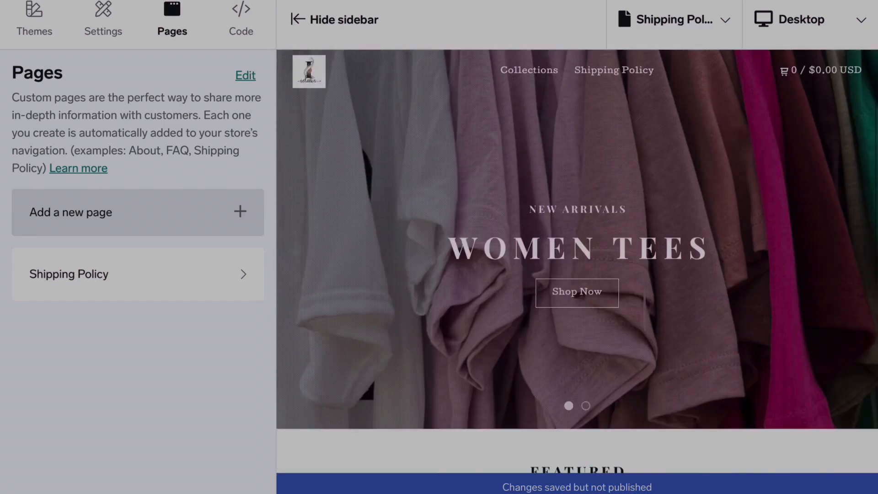
{"action": "scroll", "coordinate": [578, 296], "scroll_direction": "down", "scroll_amount": 7}
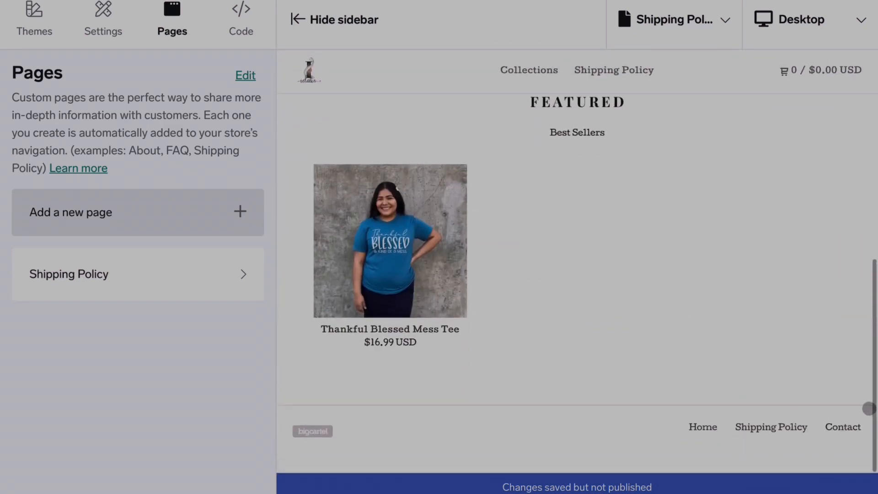
{"action": "left_click", "coordinate": [843, 426]}
{"action": "scroll", "coordinate": [738, 322], "scroll_direction": "down", "scroll_amount": 2}
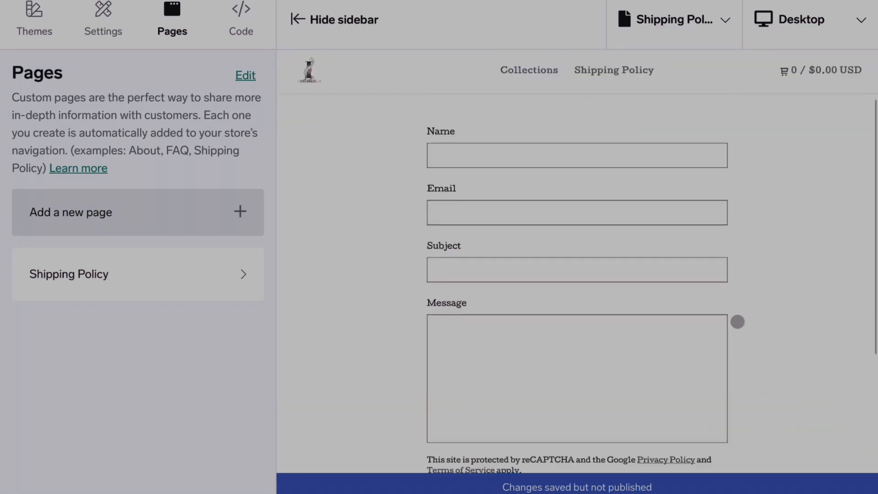
{"action": "scroll", "coordinate": [737, 320], "scroll_direction": "down", "scroll_amount": 4}
{"action": "scroll", "coordinate": [737, 321], "scroll_direction": "up", "scroll_amount": 6}
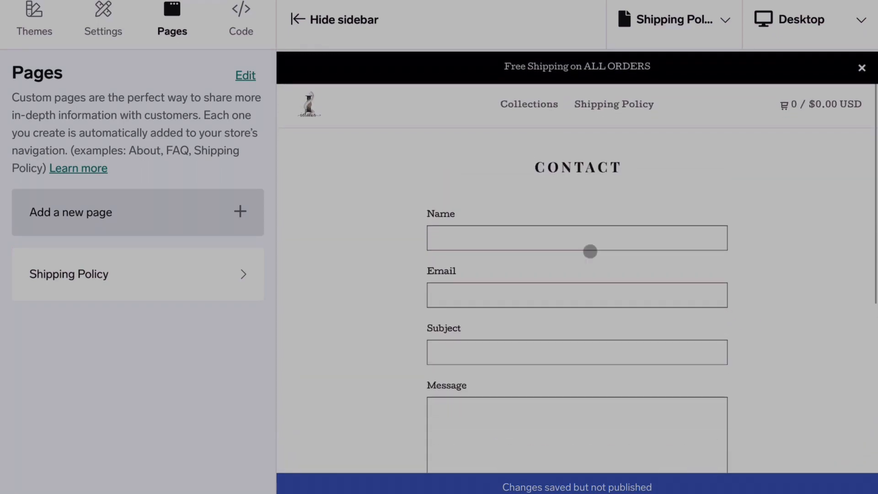
Step: Preview the Collections page and the Women Tees collection, and look over the home page with its featured product again
{"action": "left_click", "coordinate": [529, 104]}
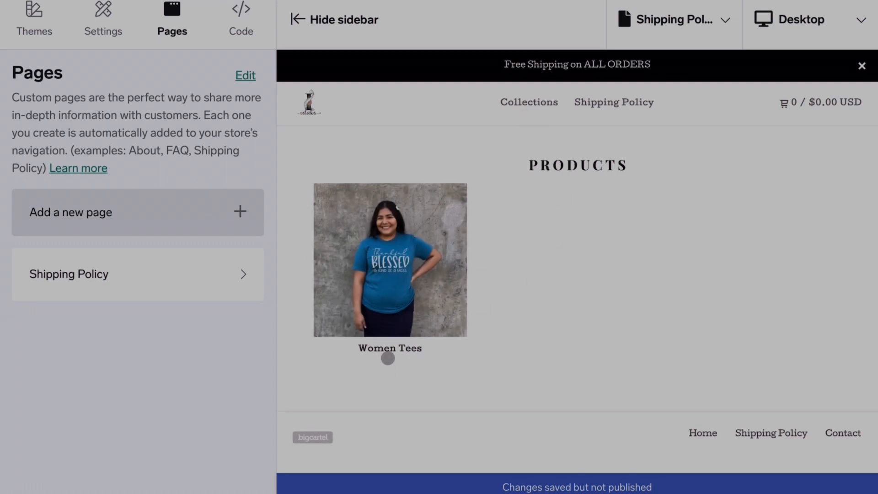
{"action": "left_click", "coordinate": [395, 249]}
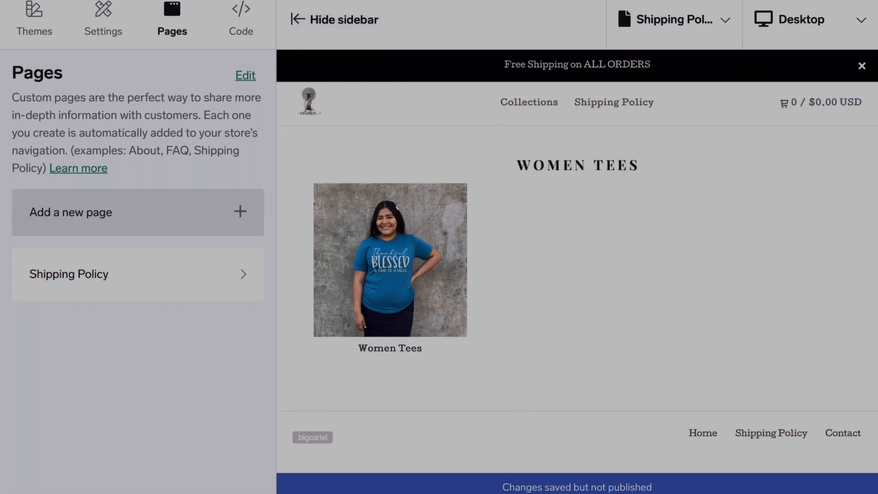
{"action": "left_click", "coordinate": [309, 101]}
{"action": "scroll", "coordinate": [577, 275], "scroll_direction": "down", "scroll_amount": 5}
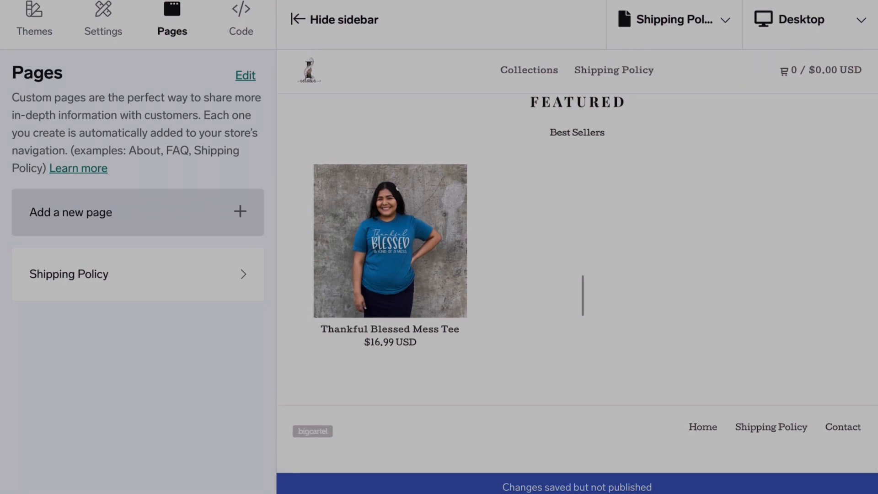
{"action": "scroll", "coordinate": [583, 296], "scroll_direction": "up", "scroll_amount": 8}
{"action": "scroll", "coordinate": [582, 300], "scroll_direction": "down", "scroll_amount": 8}
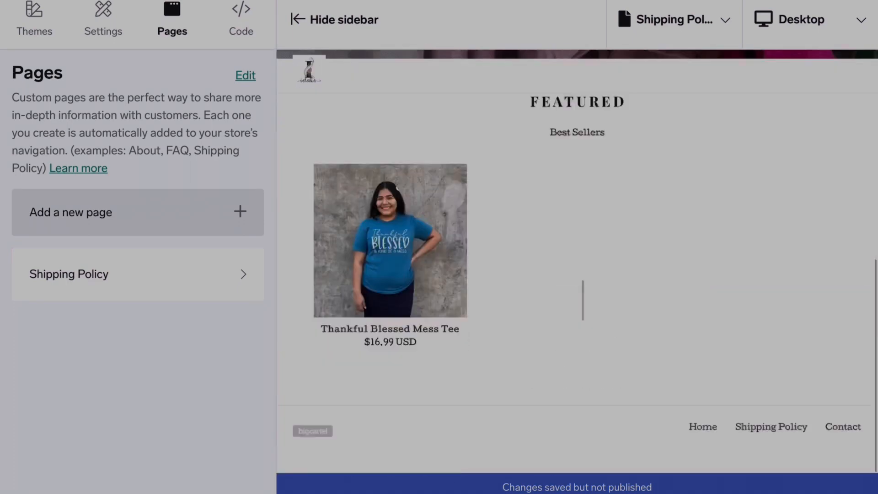
{"action": "scroll", "coordinate": [582, 300], "scroll_direction": "up", "scroll_amount": 8}
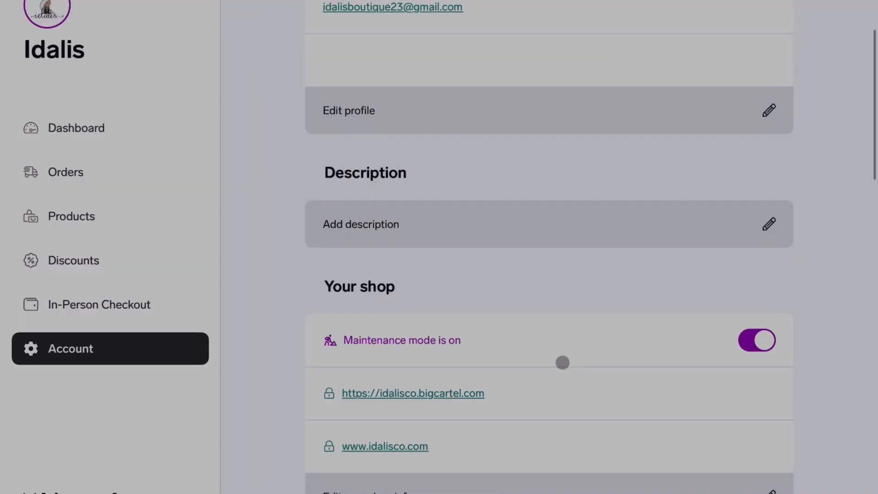
Step: Look over the account page's profile, description and maintenance mode settings for the shop
{"action": "scroll", "coordinate": [563, 363], "scroll_direction": "up", "scroll_amount": 1}
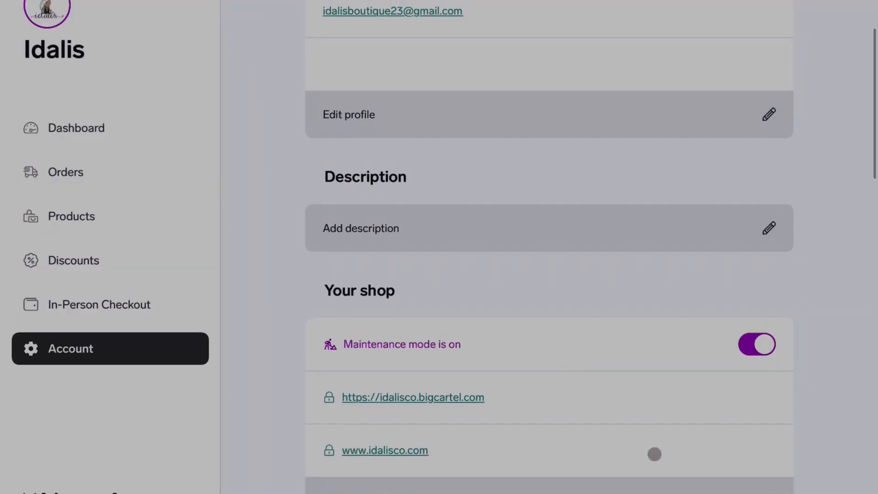
{"action": "scroll", "coordinate": [653, 359], "scroll_direction": "down", "scroll_amount": 1}
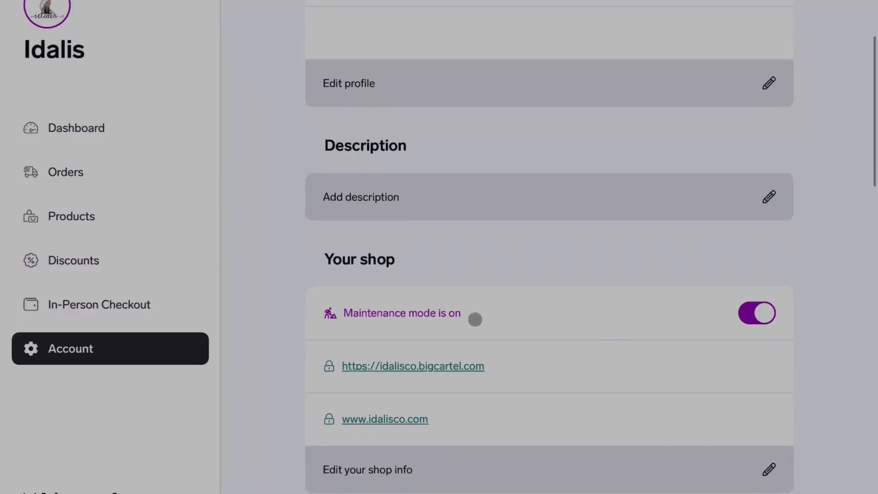